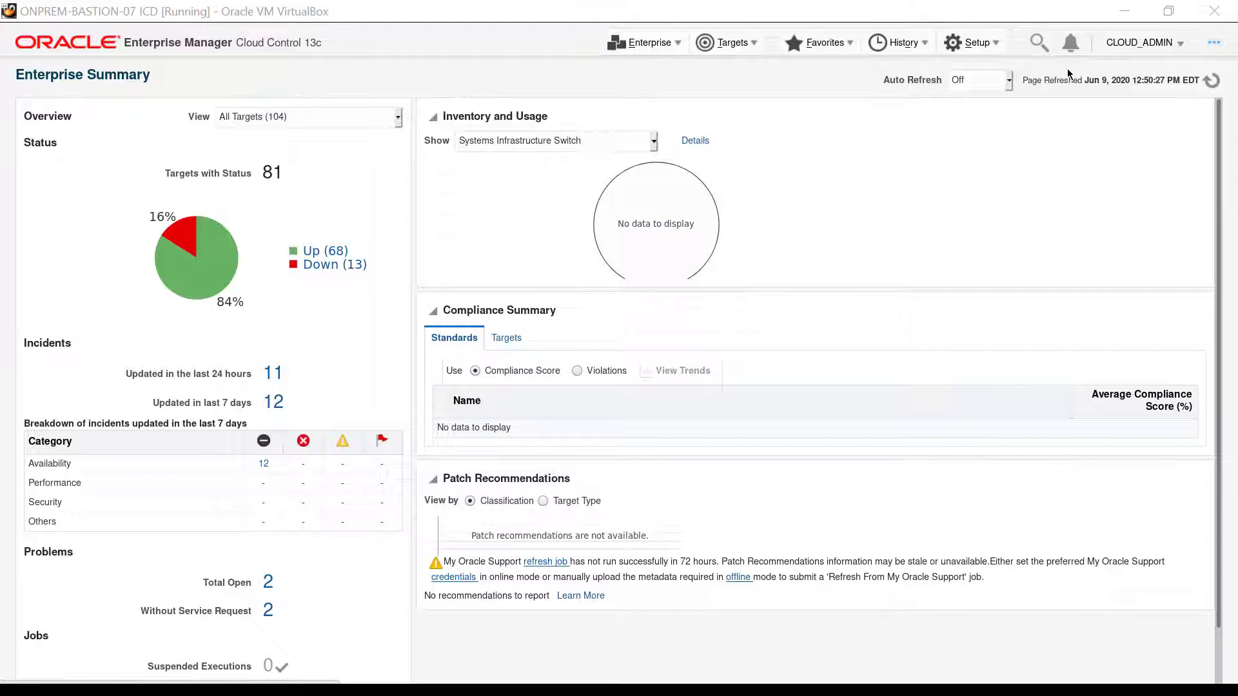
Open the privilege delegation settings of the selected oracle.com Linux host for editing
left_click(995, 43)
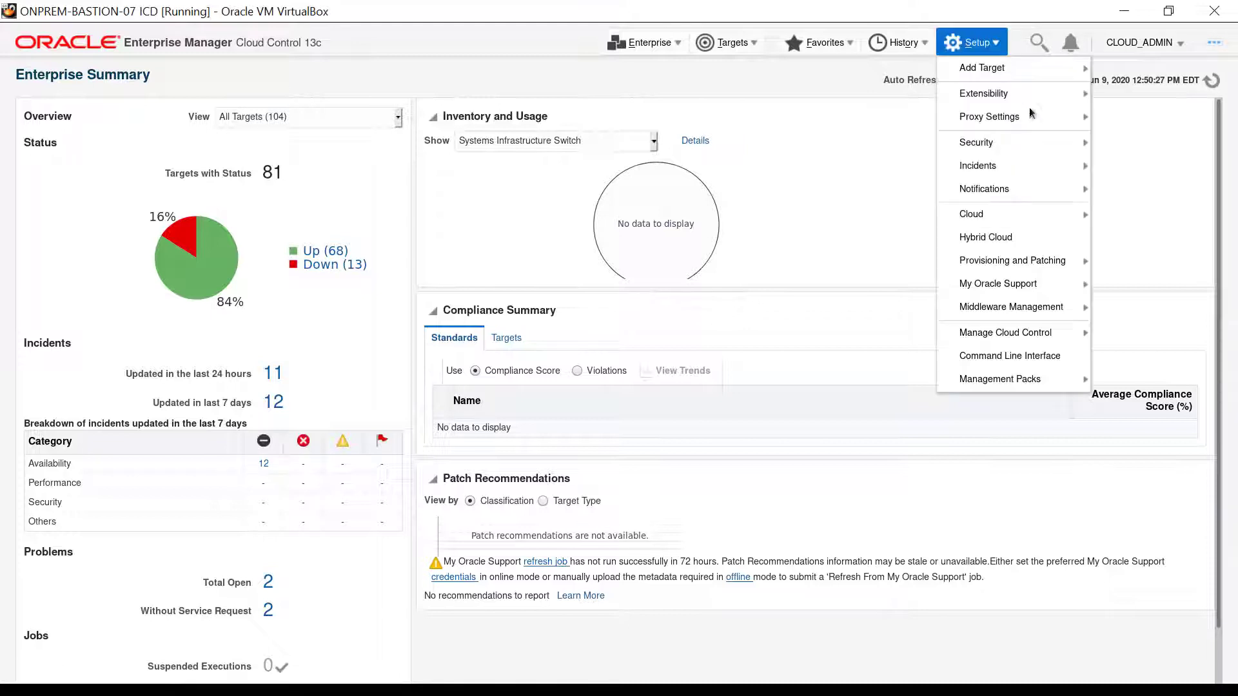
mouse_move(1058, 143)
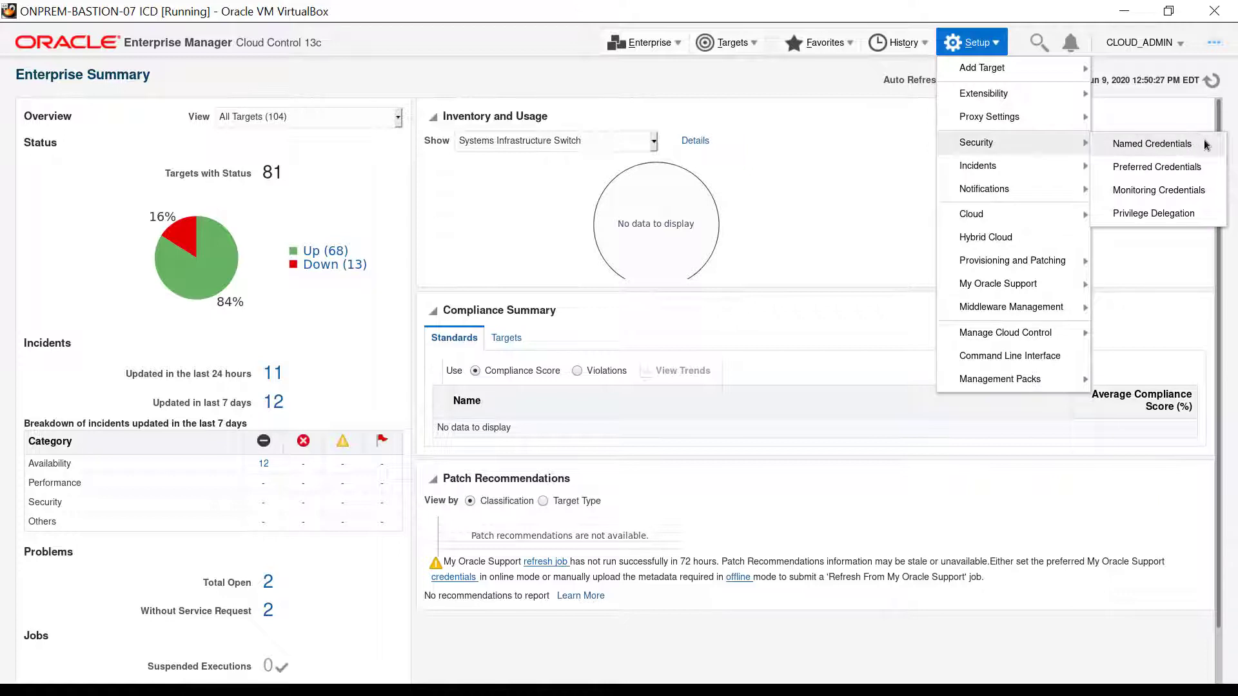
left_click(1212, 222)
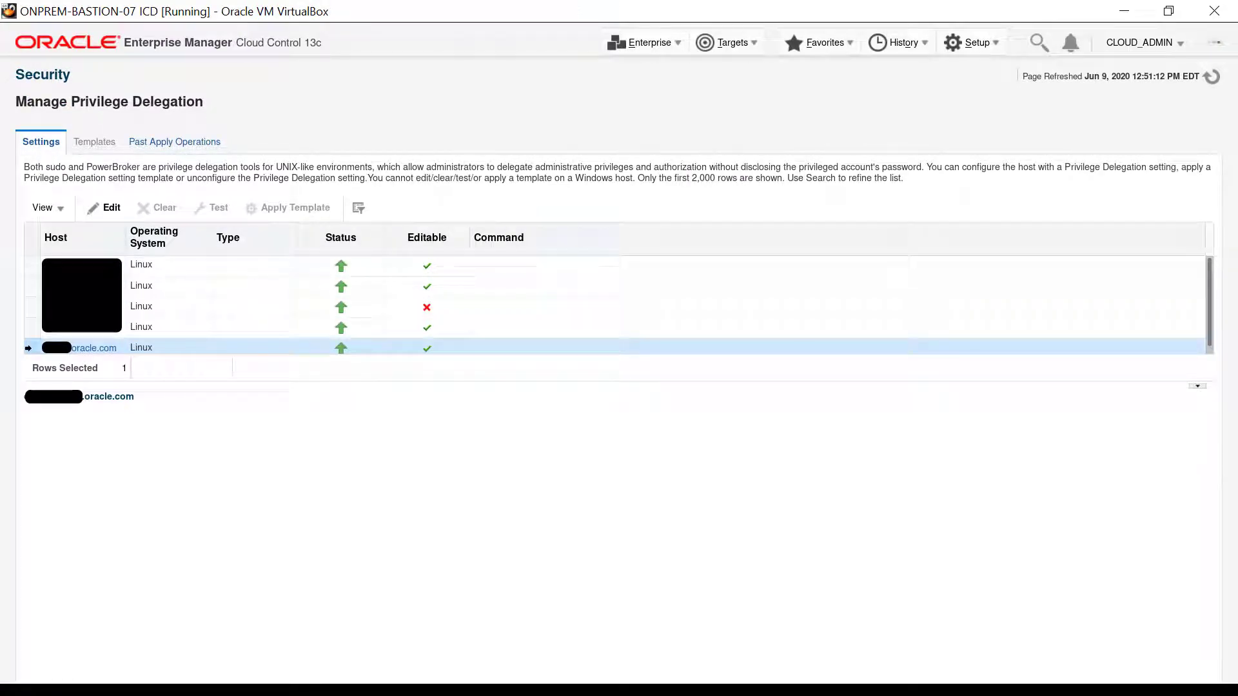
left_click(105, 211)
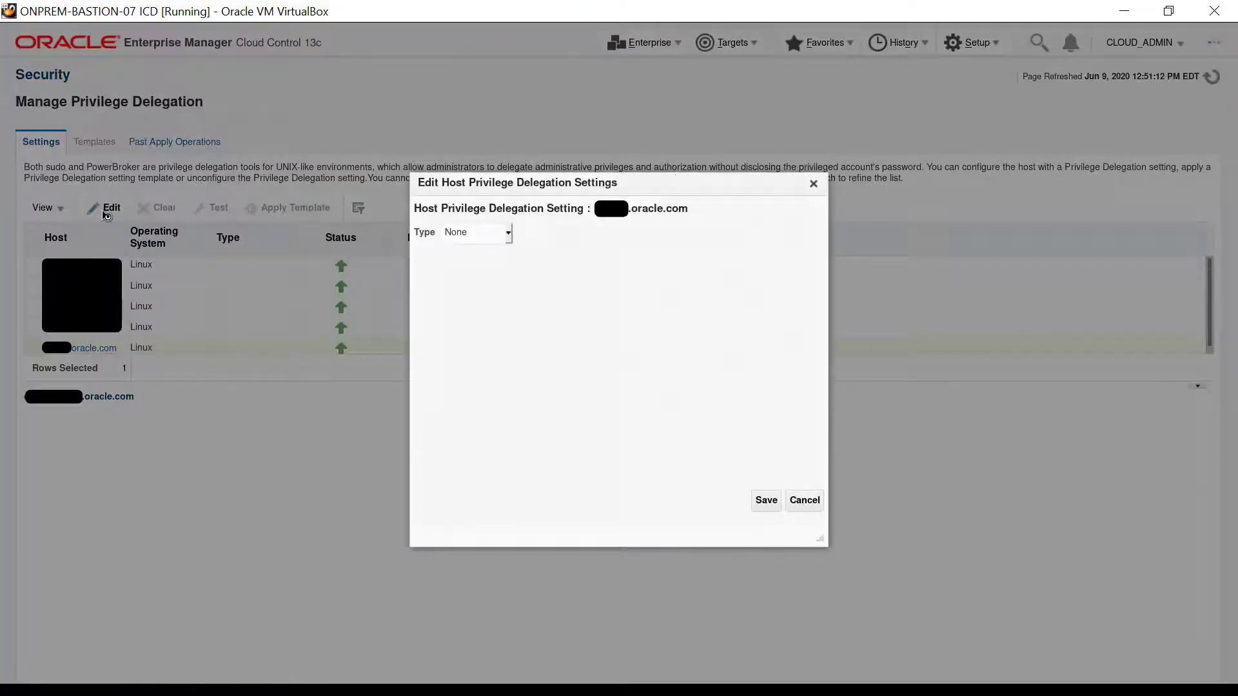
Set the host's privilege delegation type to Sudo with the command /usr/bin/sudo -u %RUNAS% %COMMAND% and save it
left_click(510, 235)
left_click(481, 277)
left_click(630, 289)
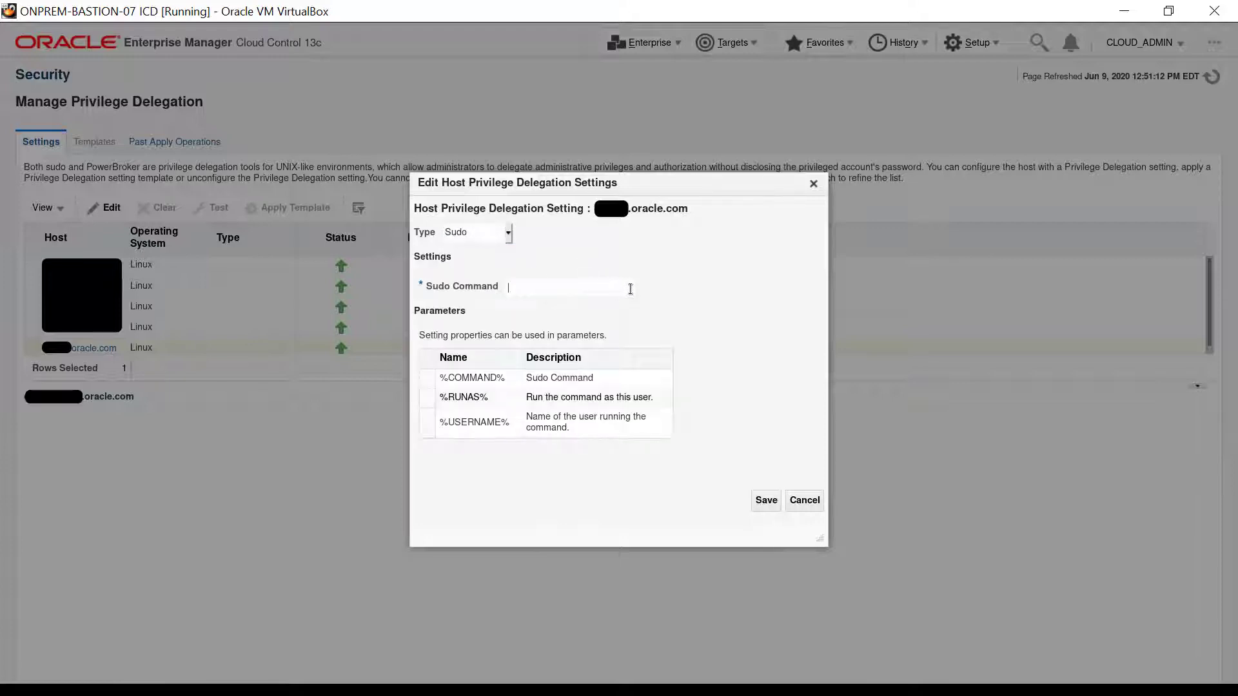
type("/u")
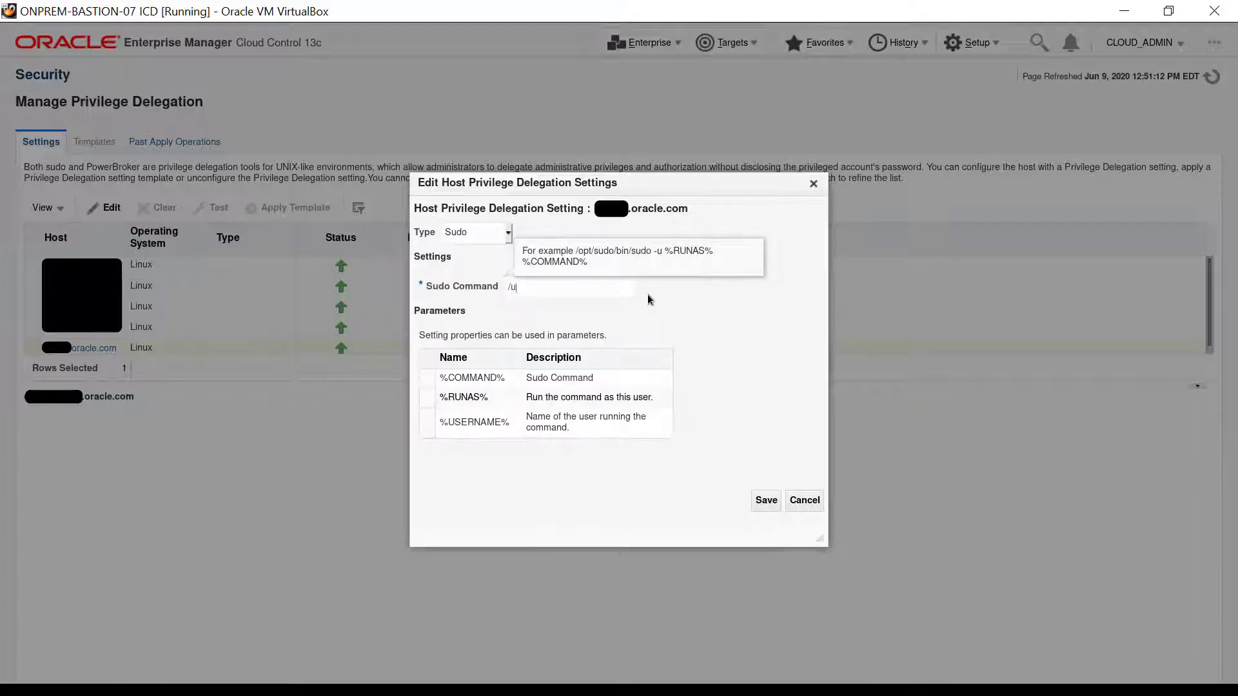
type("sr/bin/sudo")
type(" -u")
type(" %RUN")
type("AS%")
type(" %CO")
type("MMAND%")
left_click(761, 509)
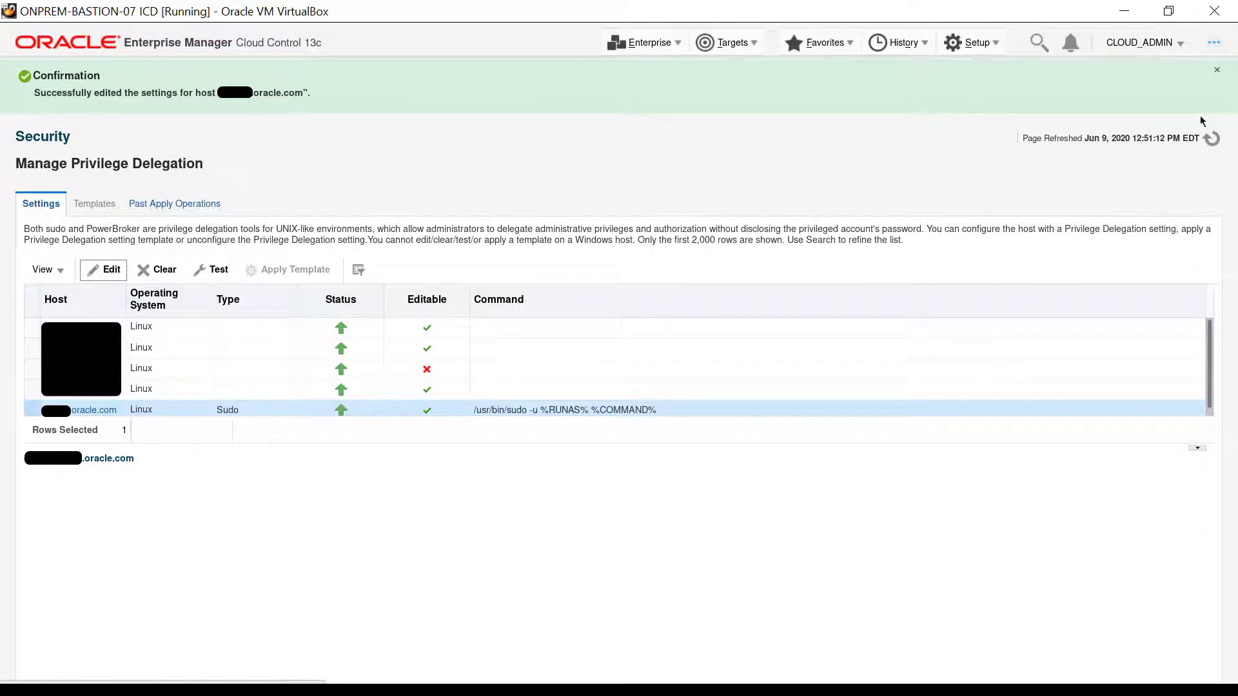
left_click(1217, 71)
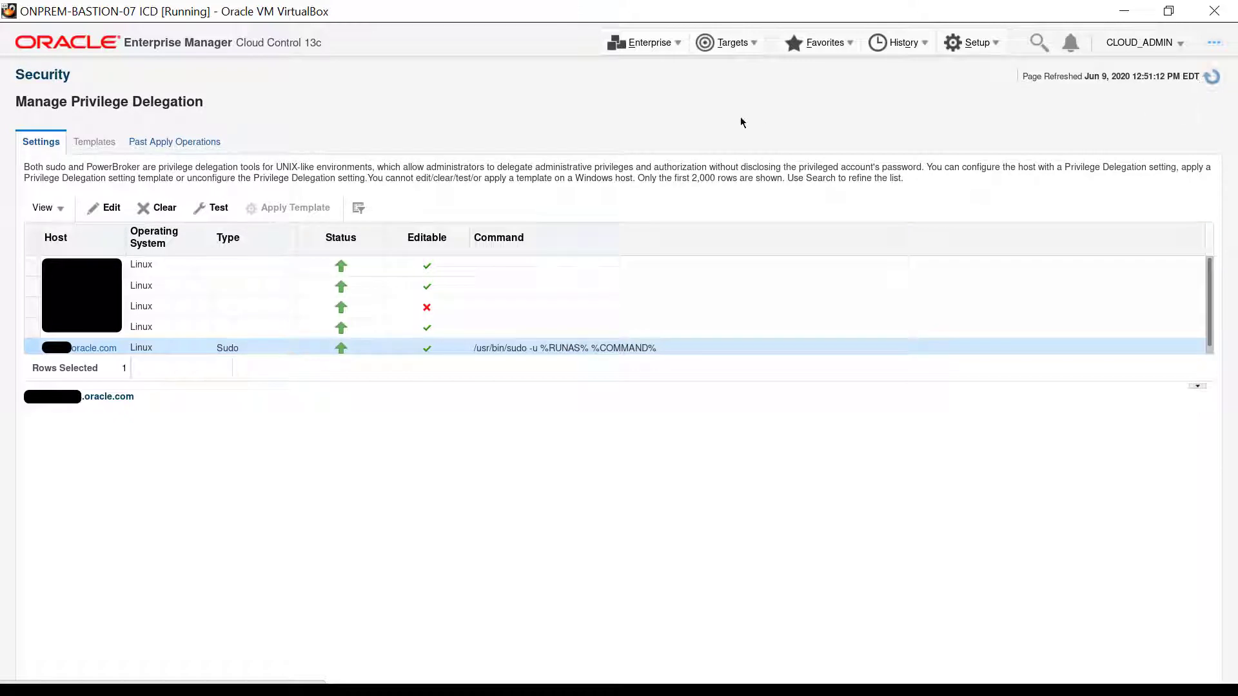
Go to the Metric Extensions page and start creating a new metric extension
left_click(679, 46)
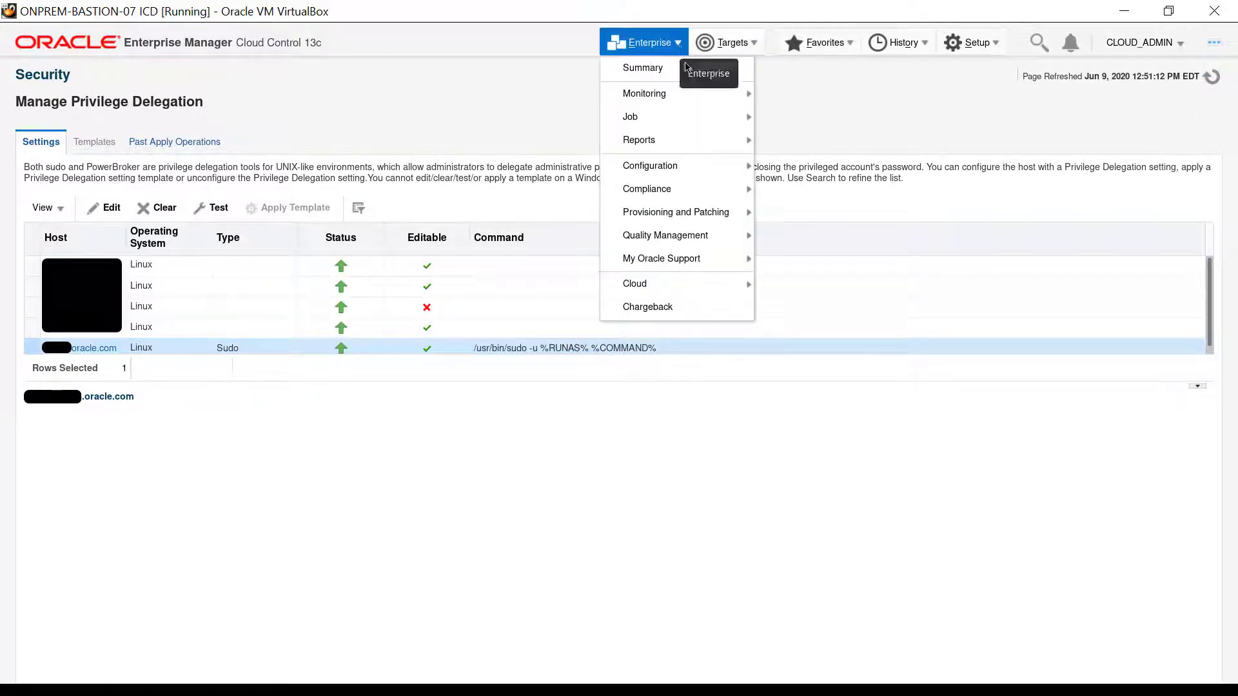
mouse_move(740, 96)
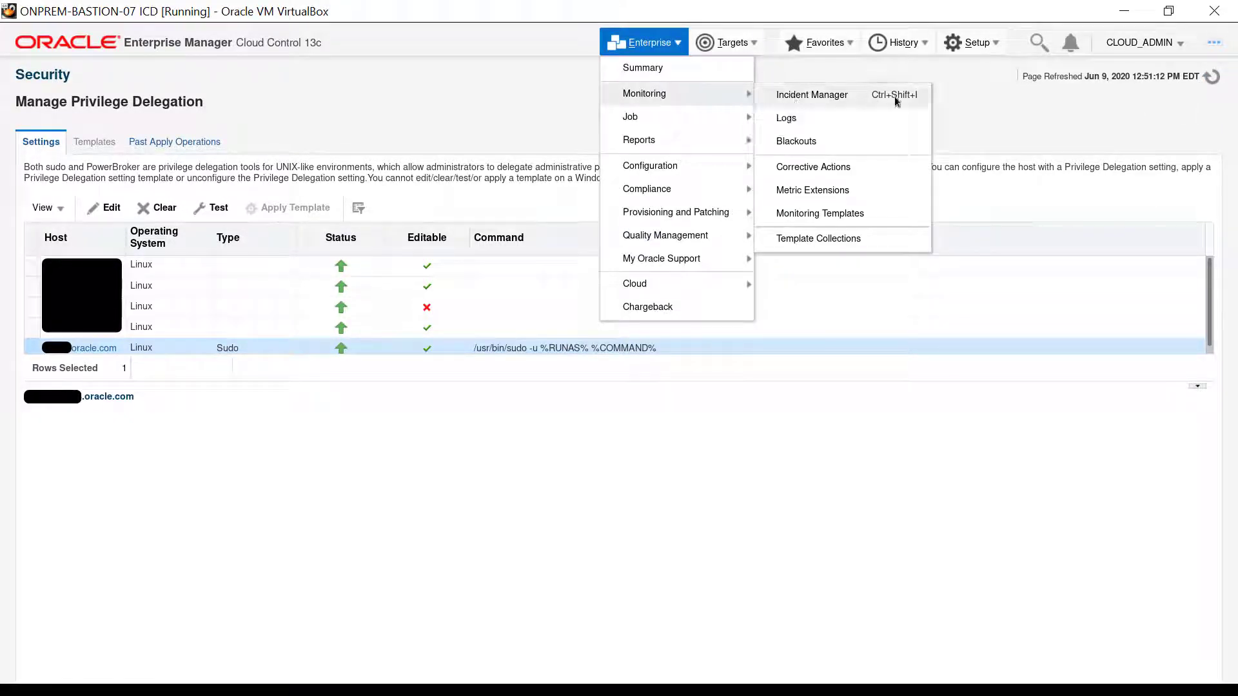
left_click(924, 191)
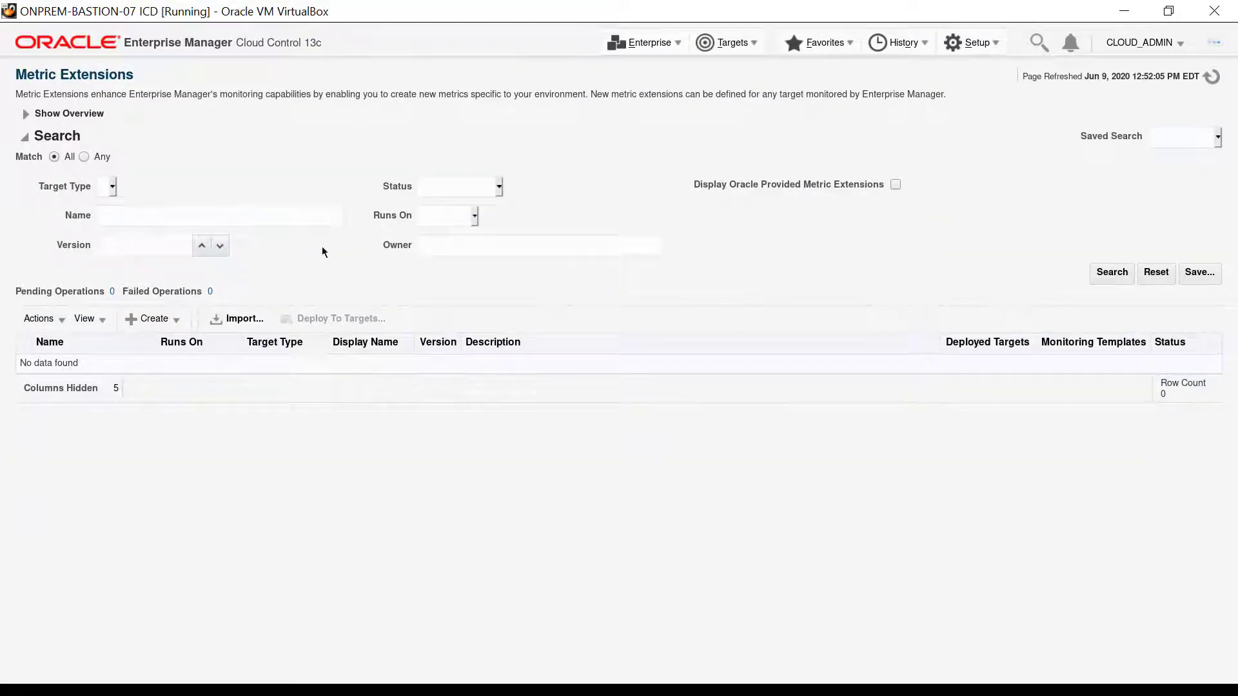
left_click(149, 320)
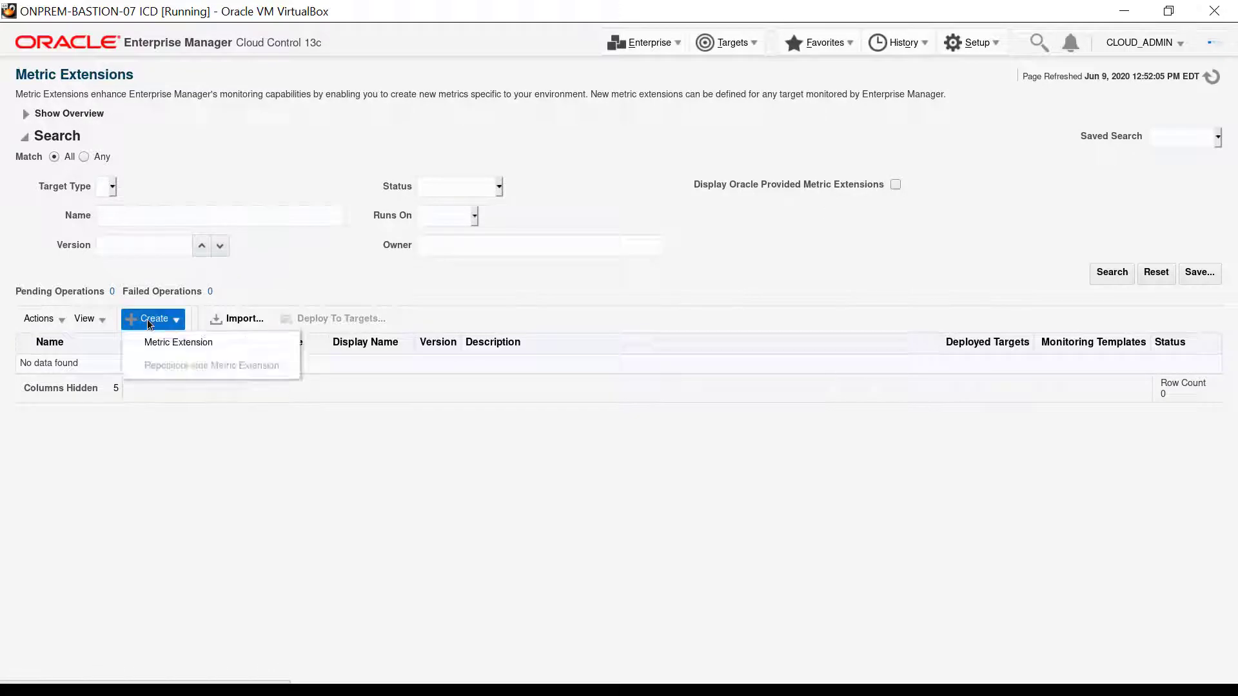
left_click(143, 351)
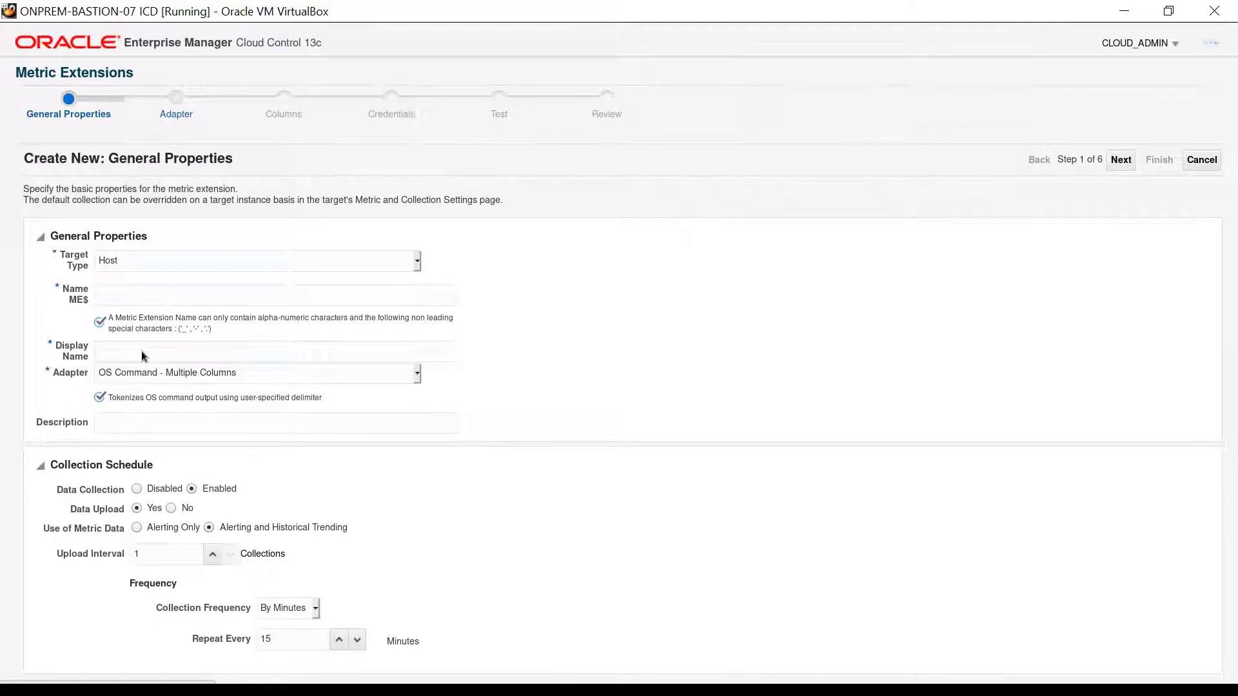
Name the metric extension OLVMonitor and give it the display name OLV Service Monitor
left_click(454, 294)
type("OLV")
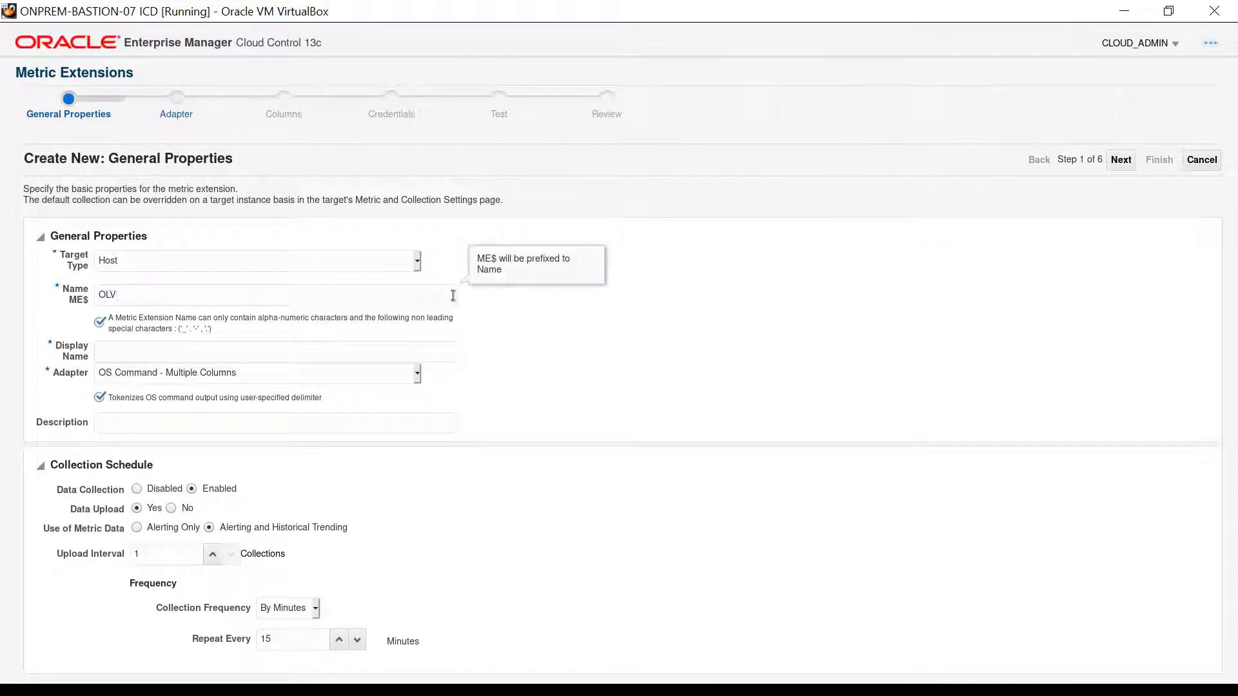
type("Monitor")
left_click(455, 352)
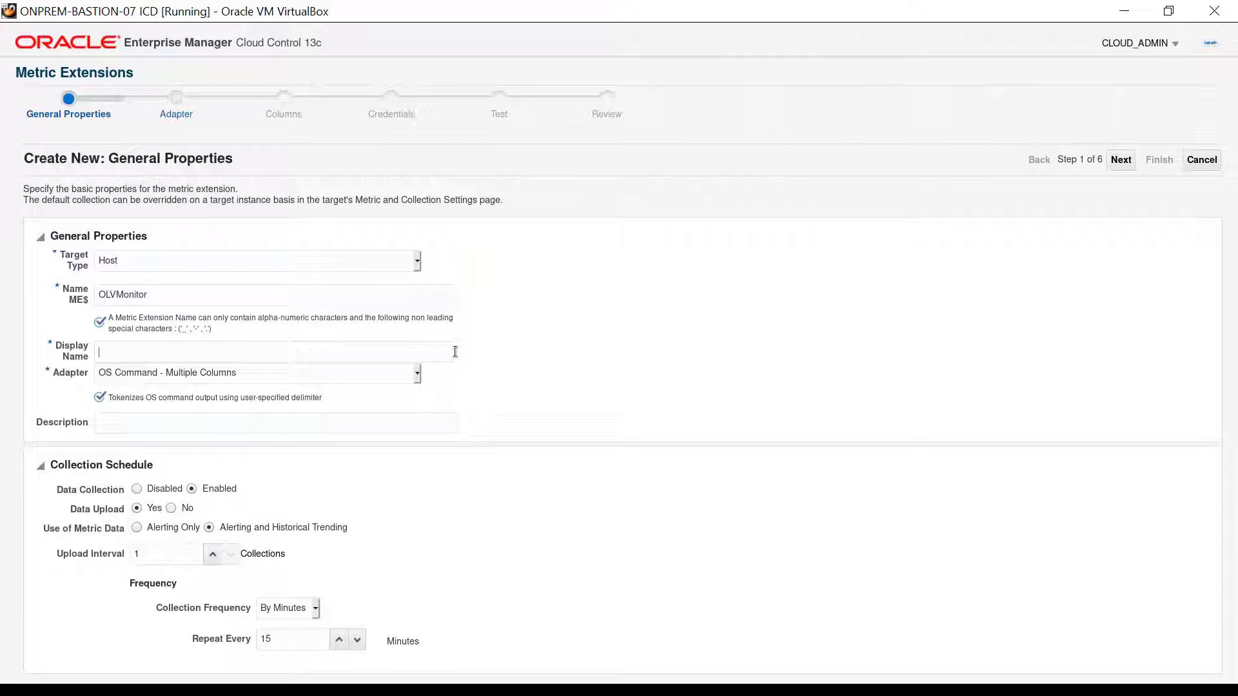
type("OLV")
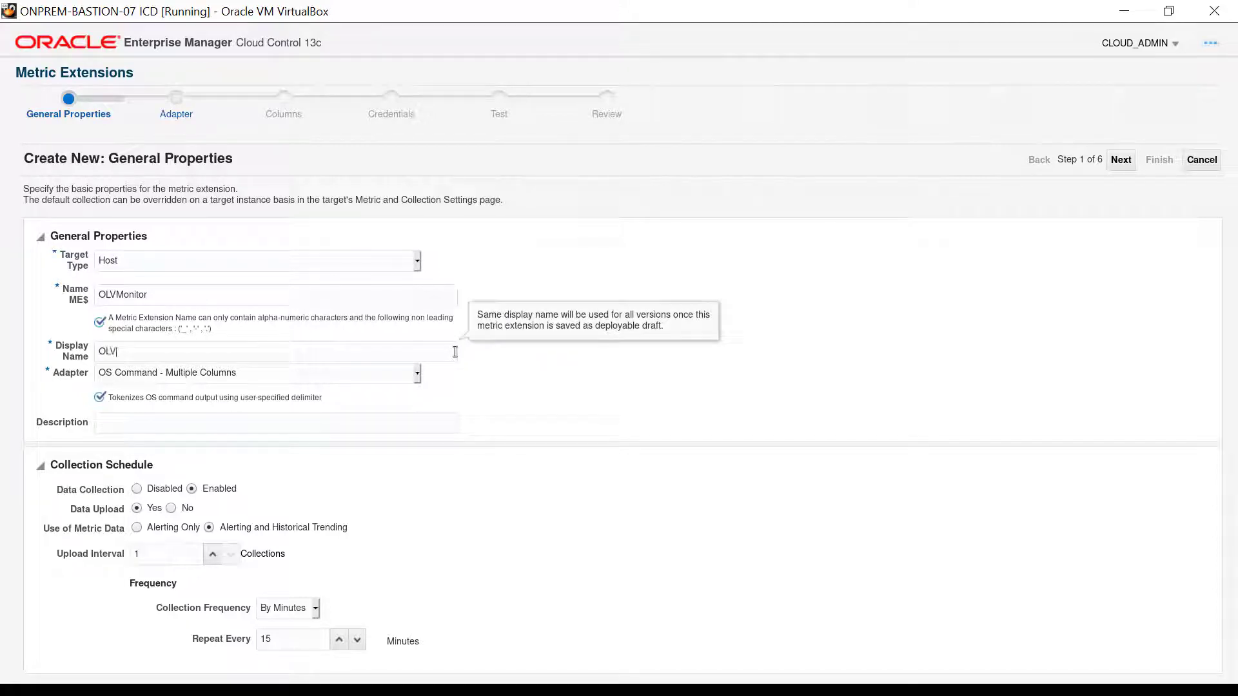
type(" Service Monitor")
Describe the extension as "Metric Extension to monitor key OLV Services" and proceed to the adapter definition
left_click(453, 426)
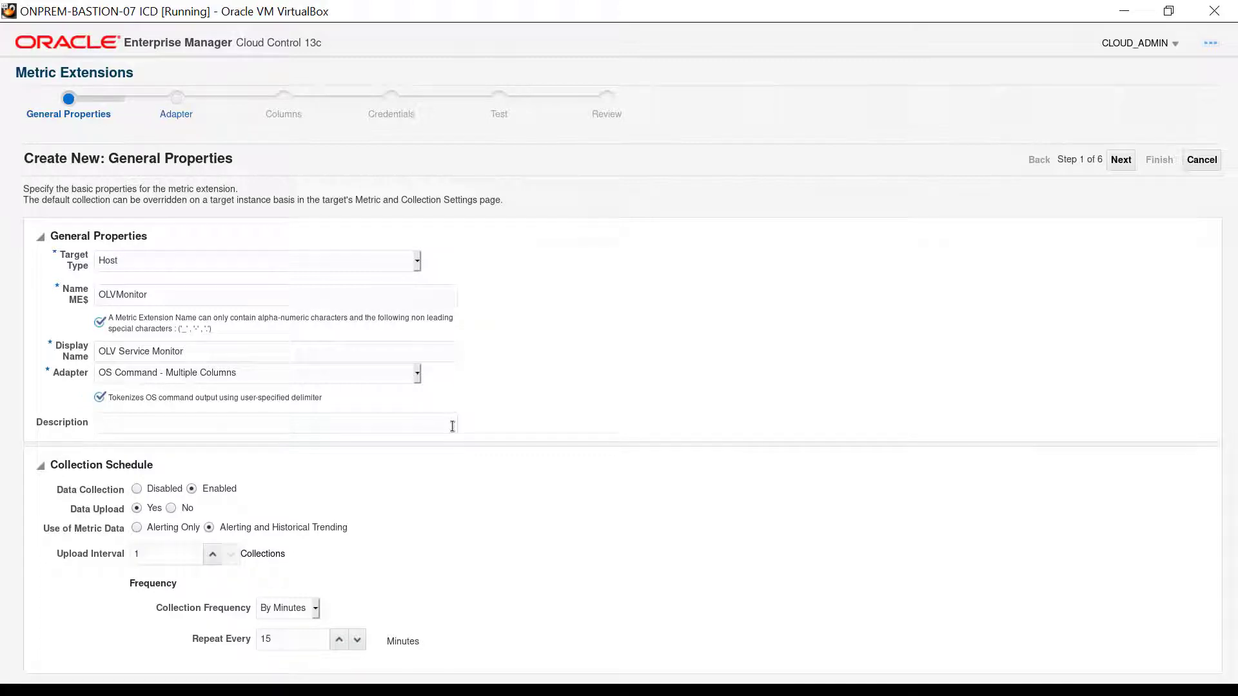
type("Metric Extension to monitor key OLV")
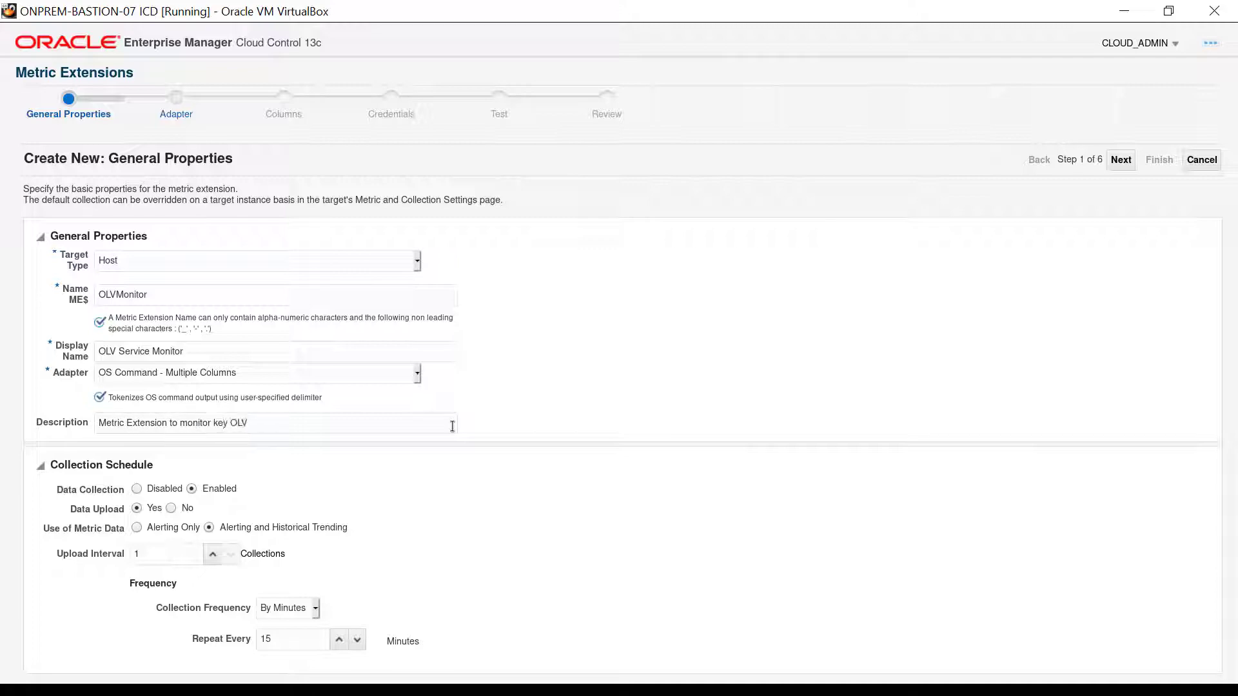
type(" Services")
left_click(1120, 161)
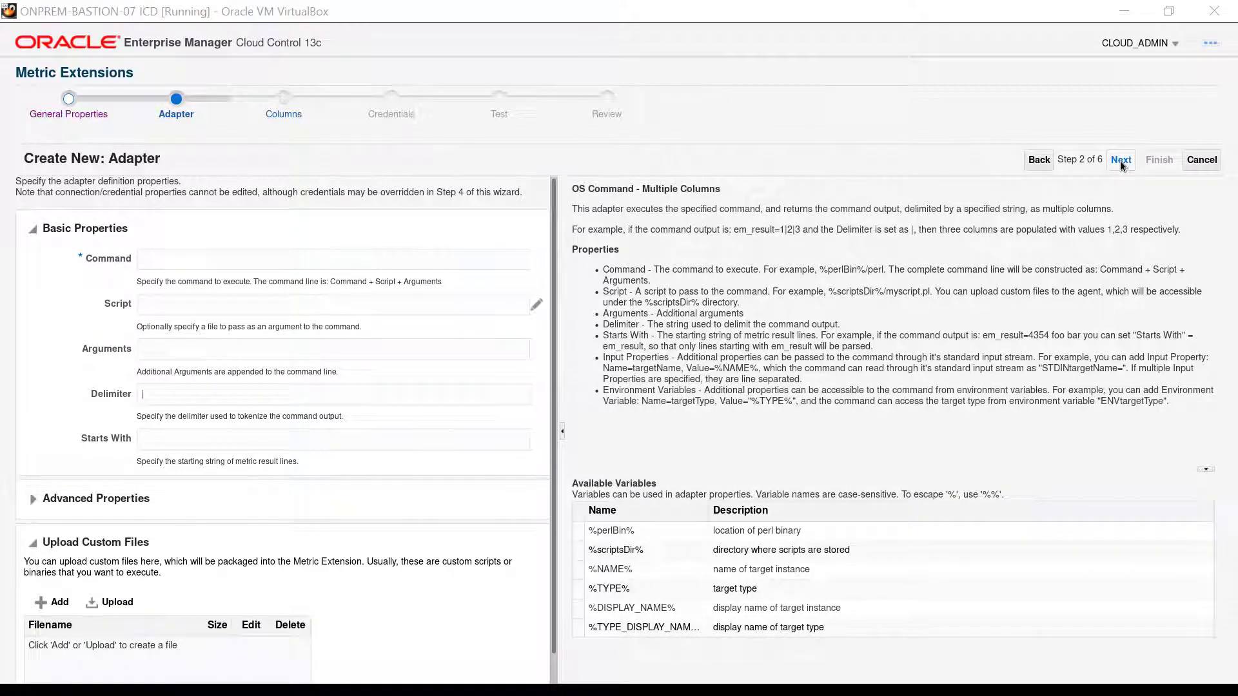
Set the adapter command to /bin/bash, upload system_status.sh from the opc home folder as its script, and proceed to the columns
left_click(522, 261)
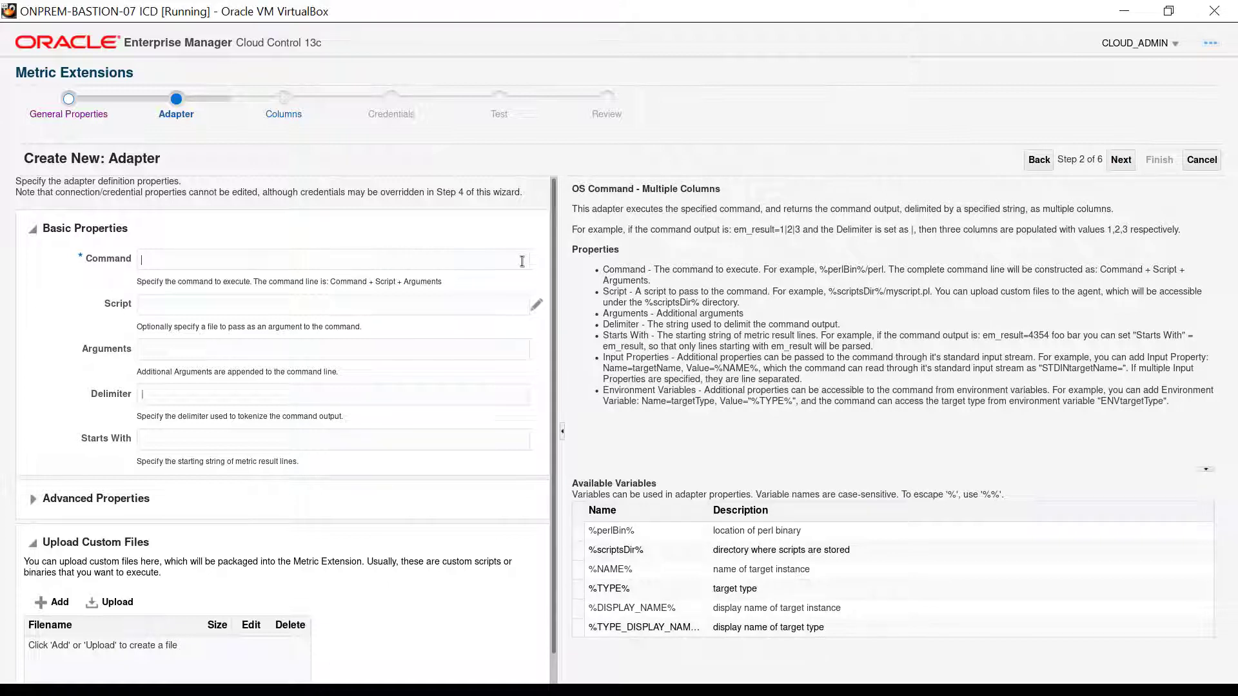
type("/bin/bash")
left_click(536, 306)
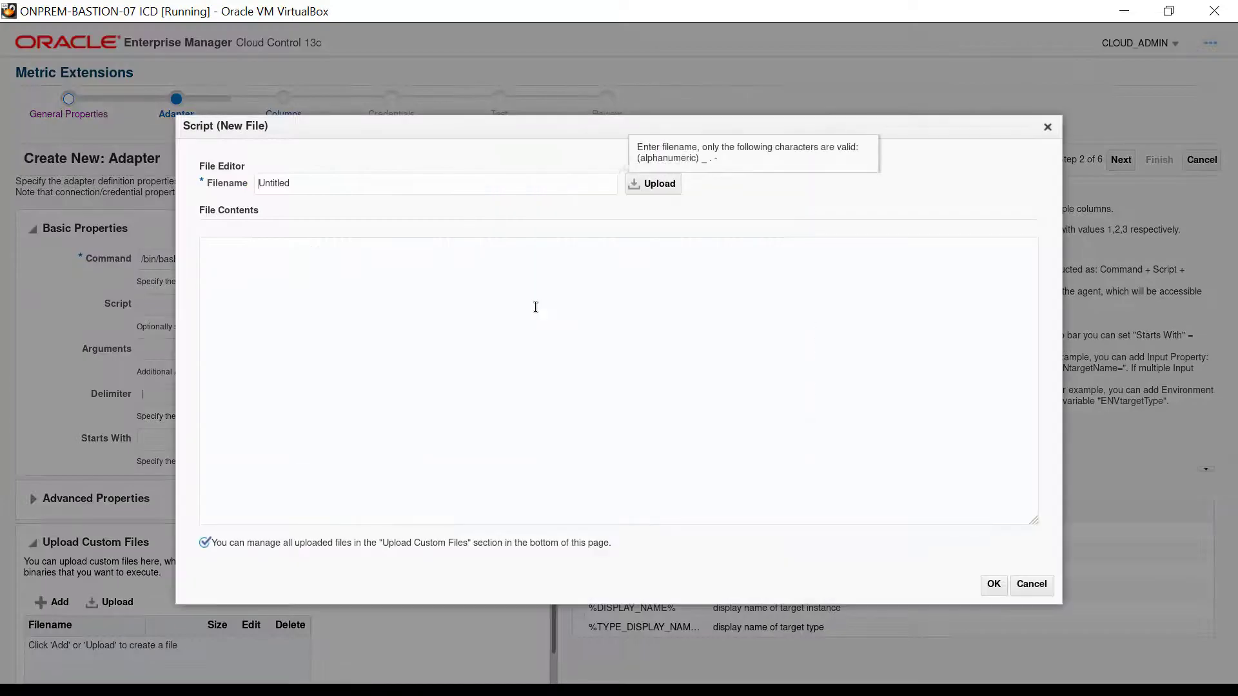
left_click(633, 187)
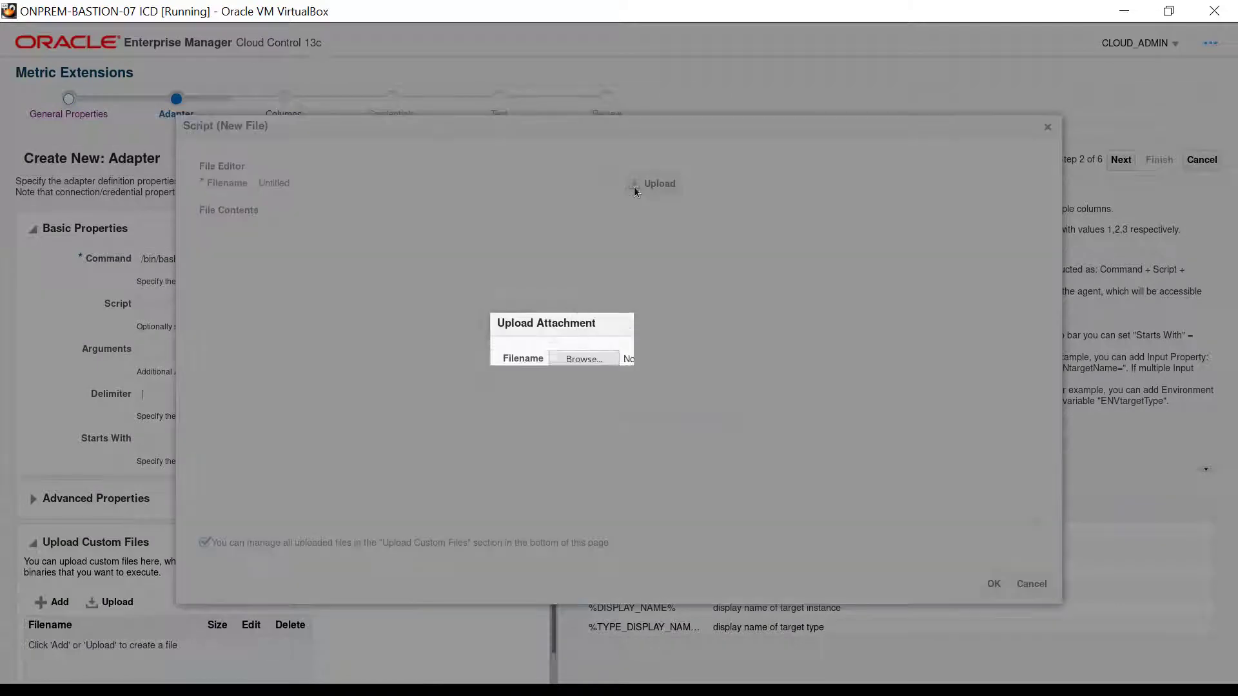
left_click(569, 359)
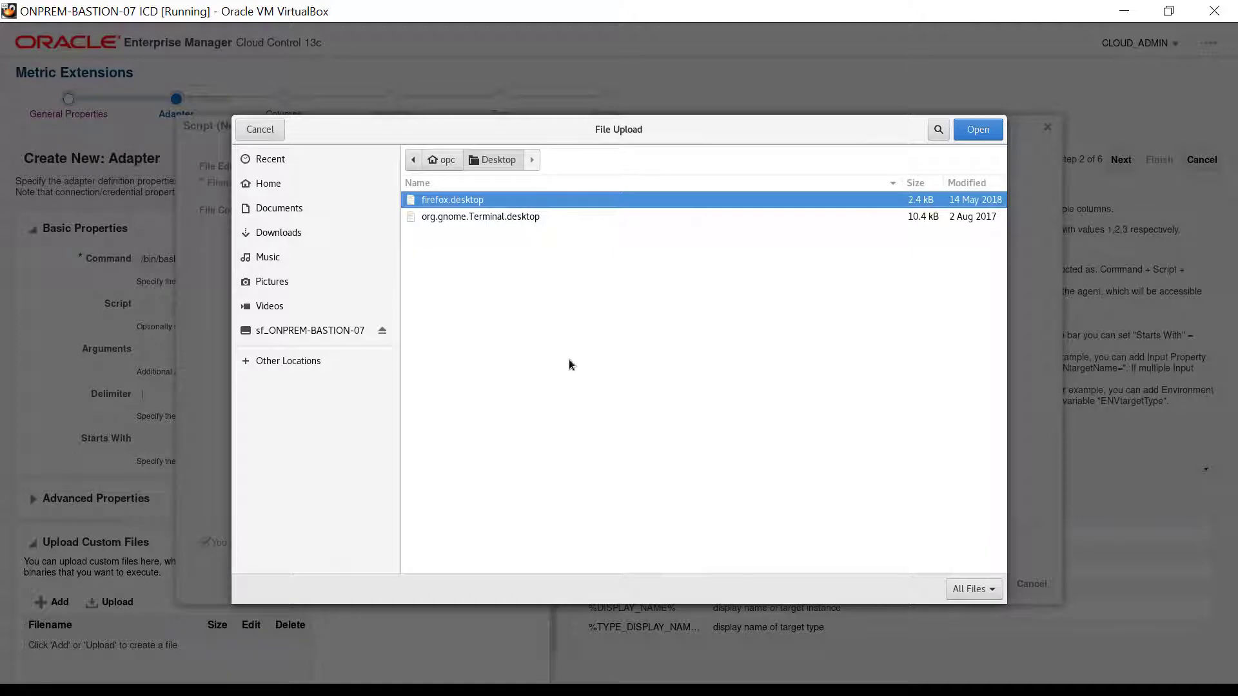
left_click(441, 160)
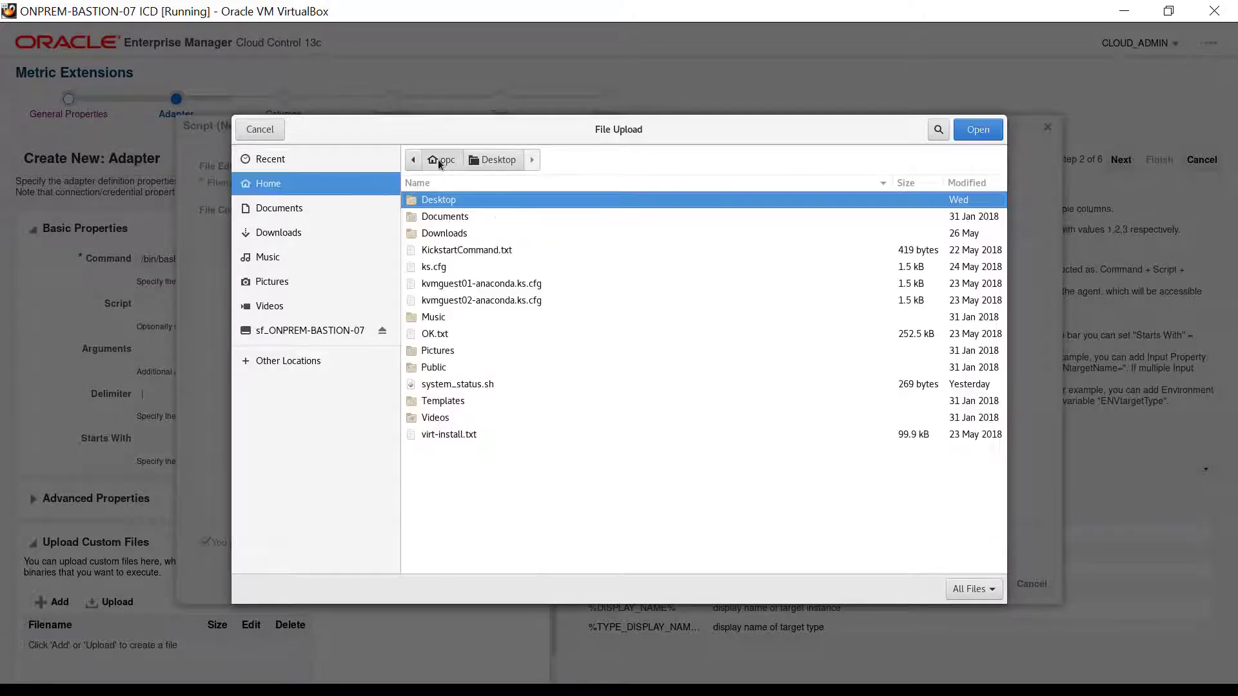
double_click(465, 385)
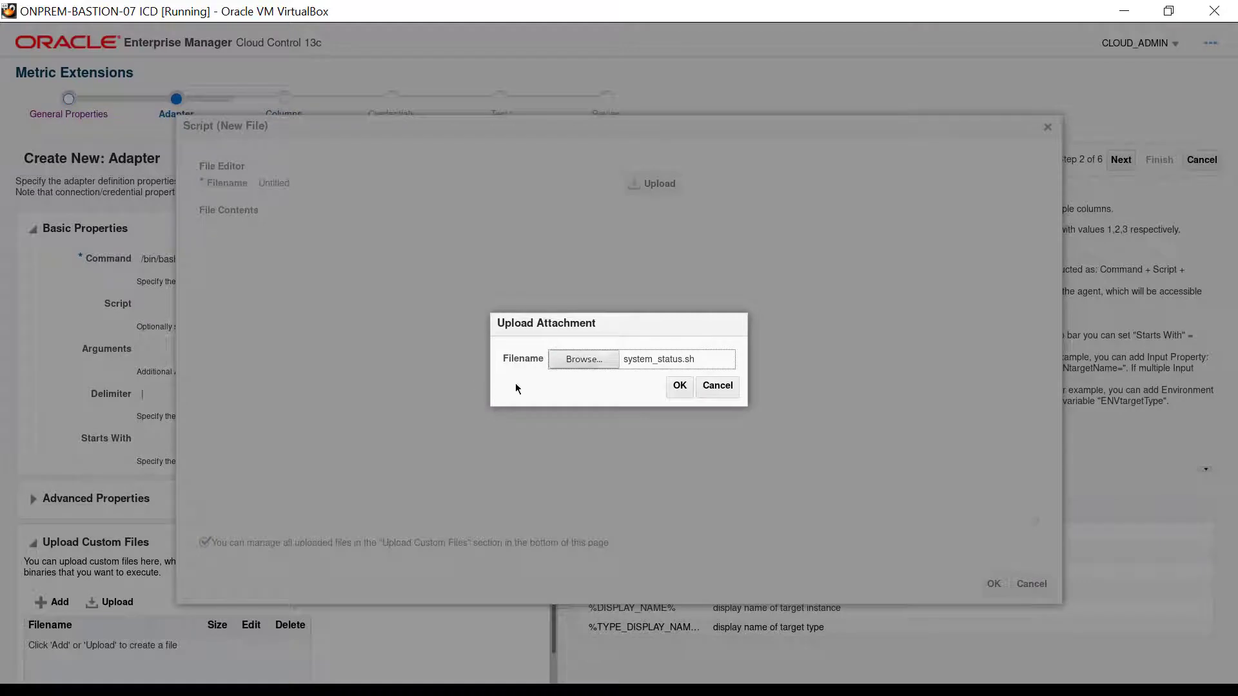
left_click(675, 385)
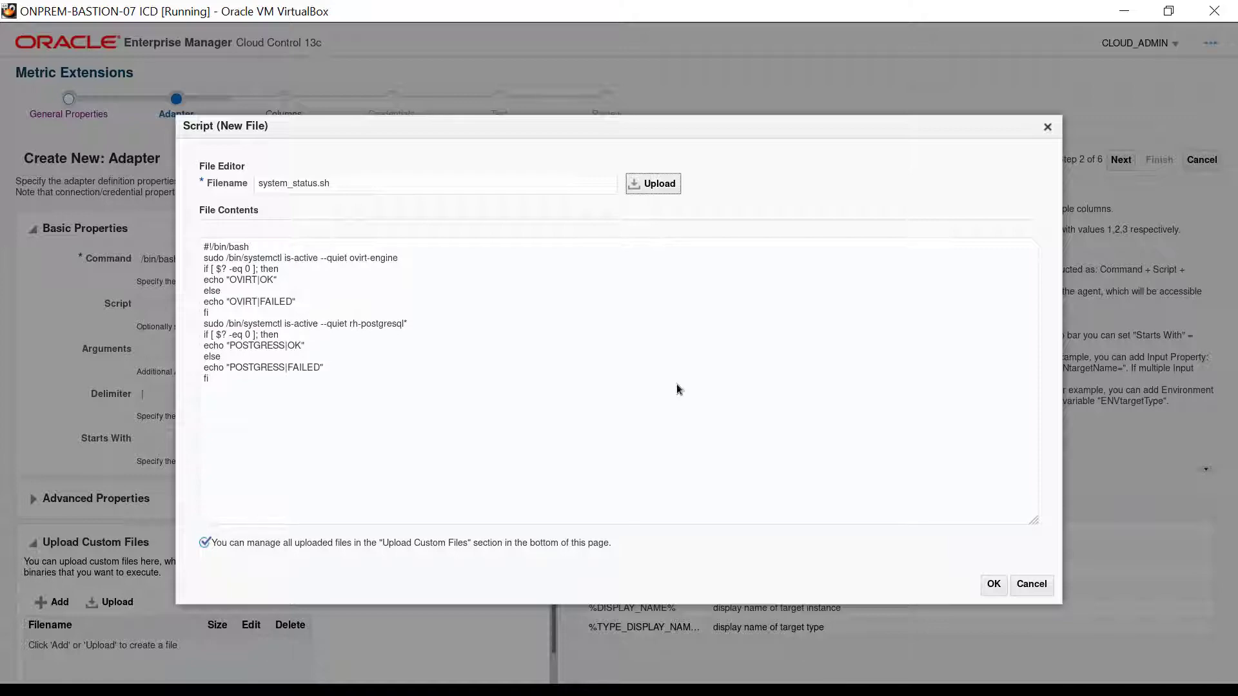
left_click(993, 584)
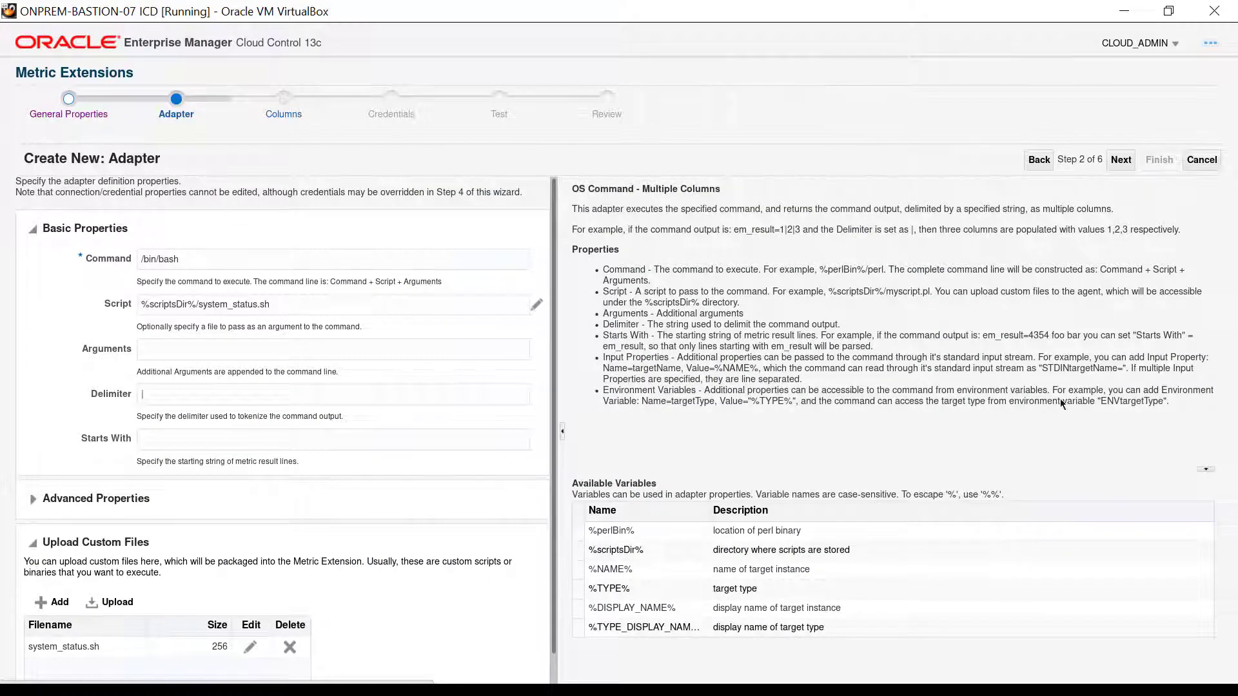
left_click(1121, 161)
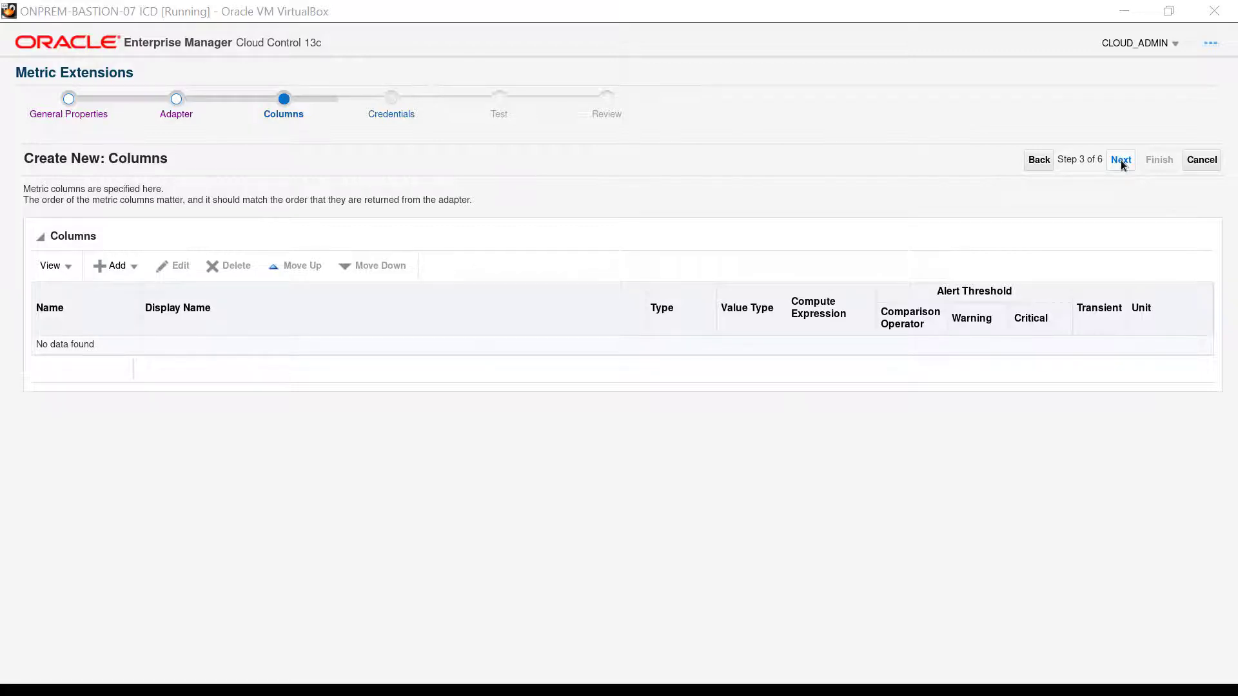
Add a new metric column named Service with display name Service Name, as a key column with value type String
left_click(112, 265)
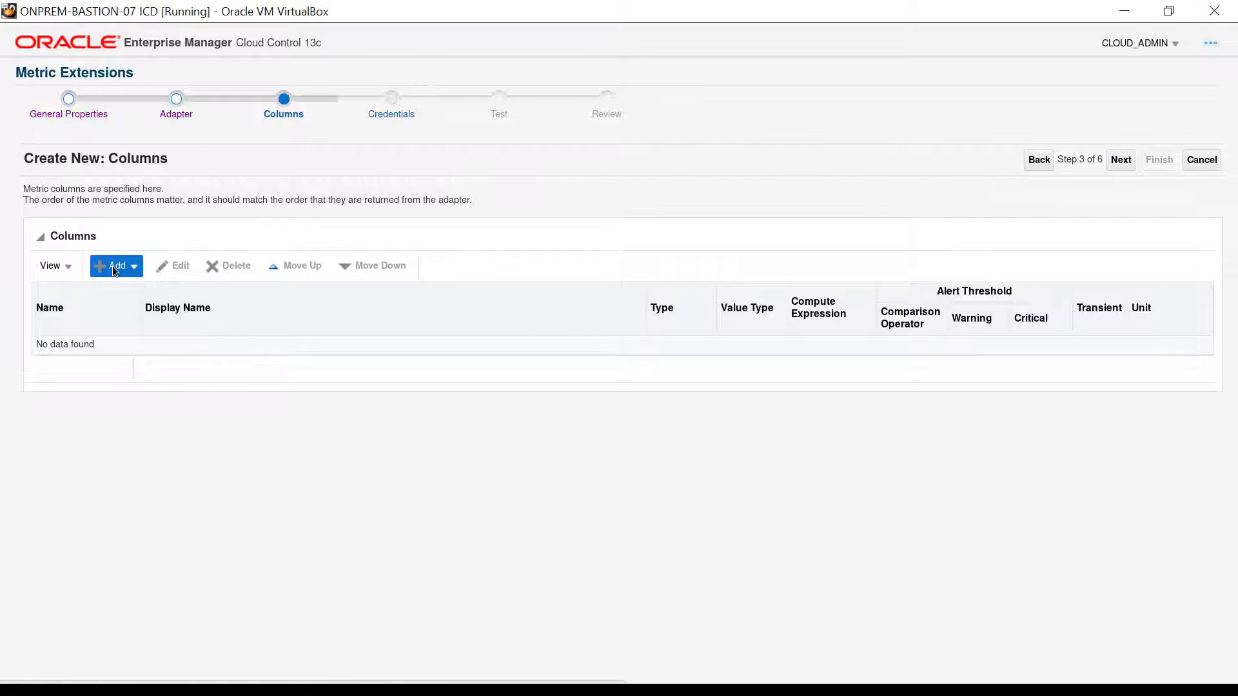
left_click(116, 291)
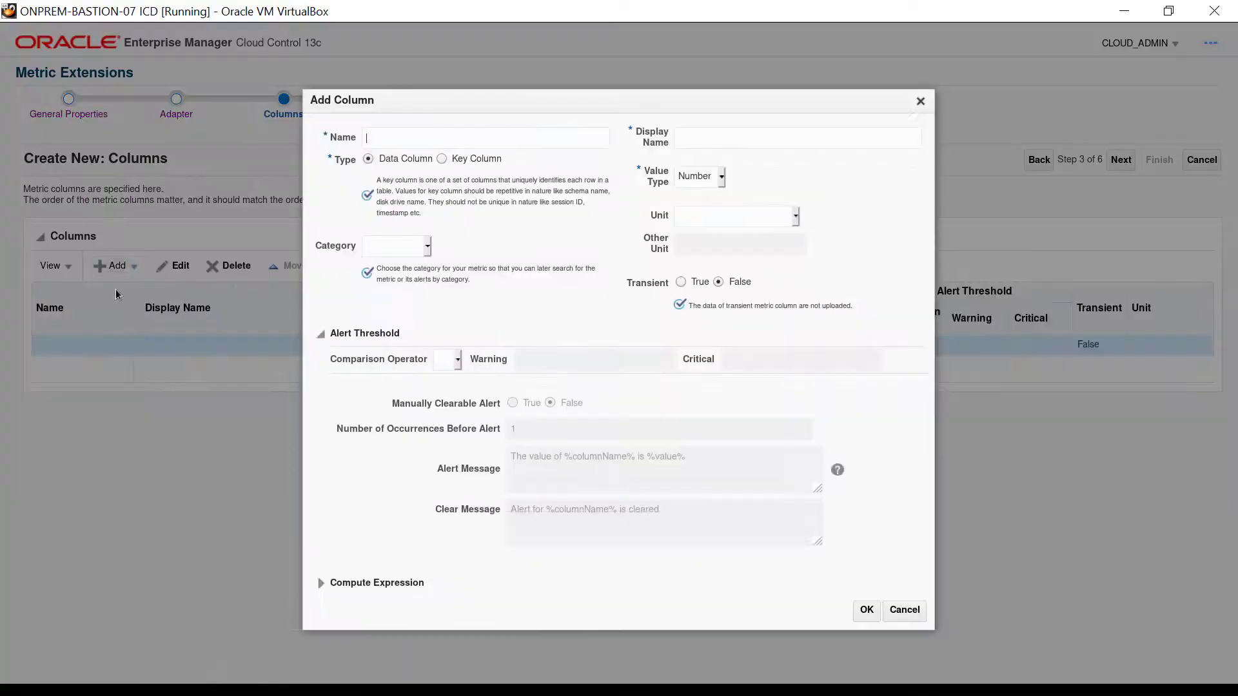
type("Serv")
type("ice")
type("Service Name")
left_click(441, 160)
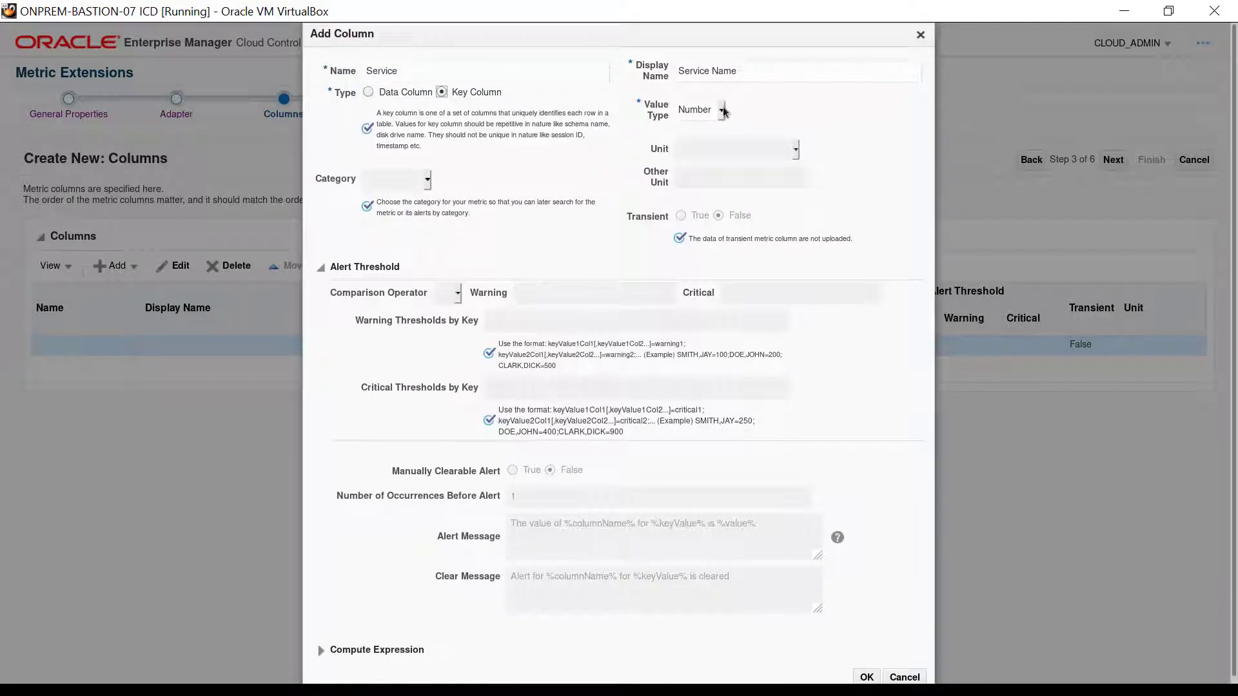
left_click(722, 110)
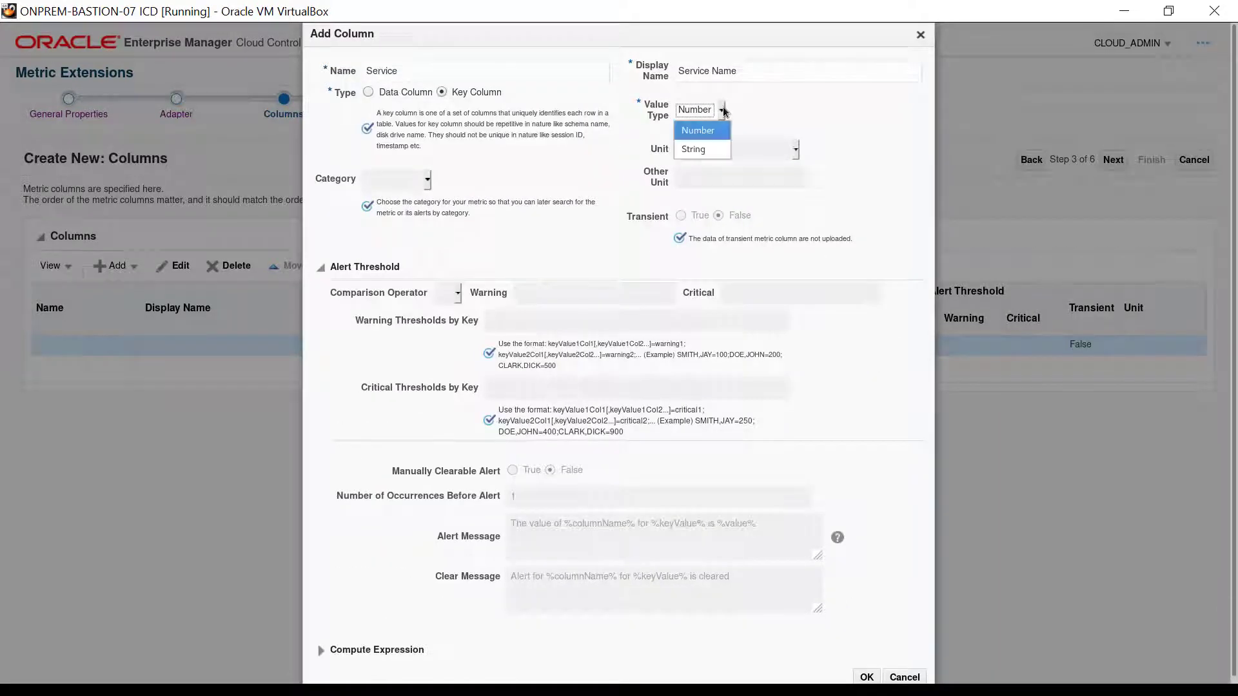
left_click(715, 154)
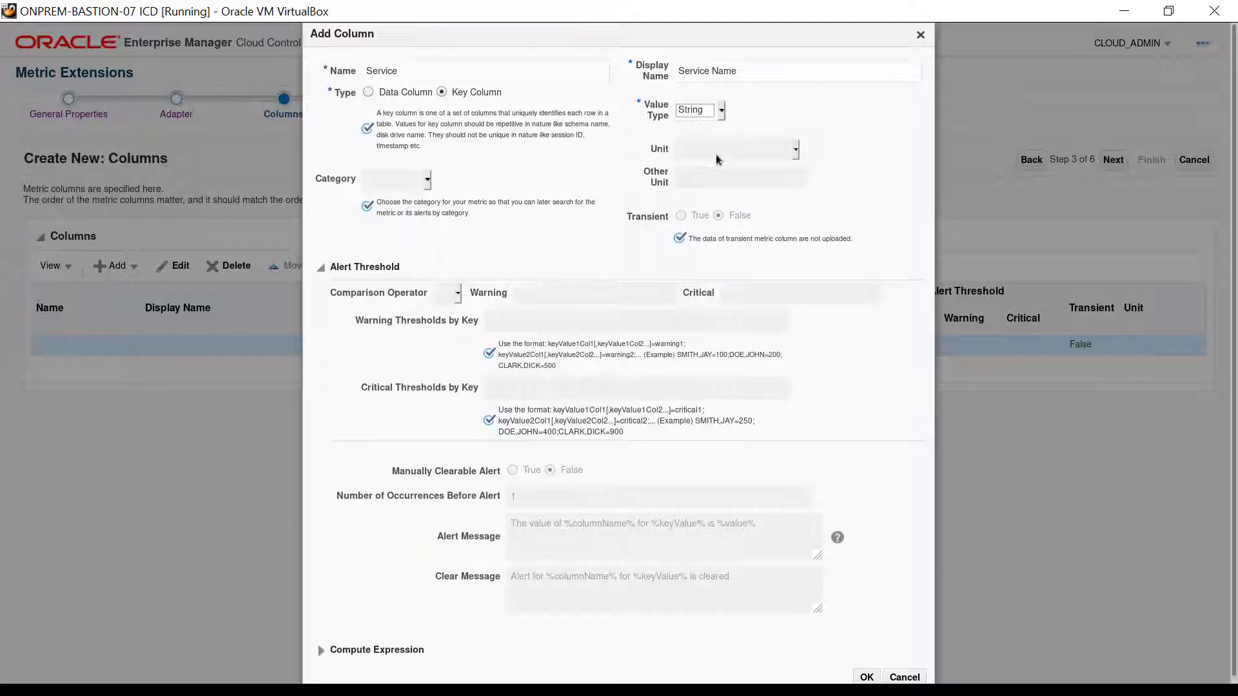
left_click(867, 677)
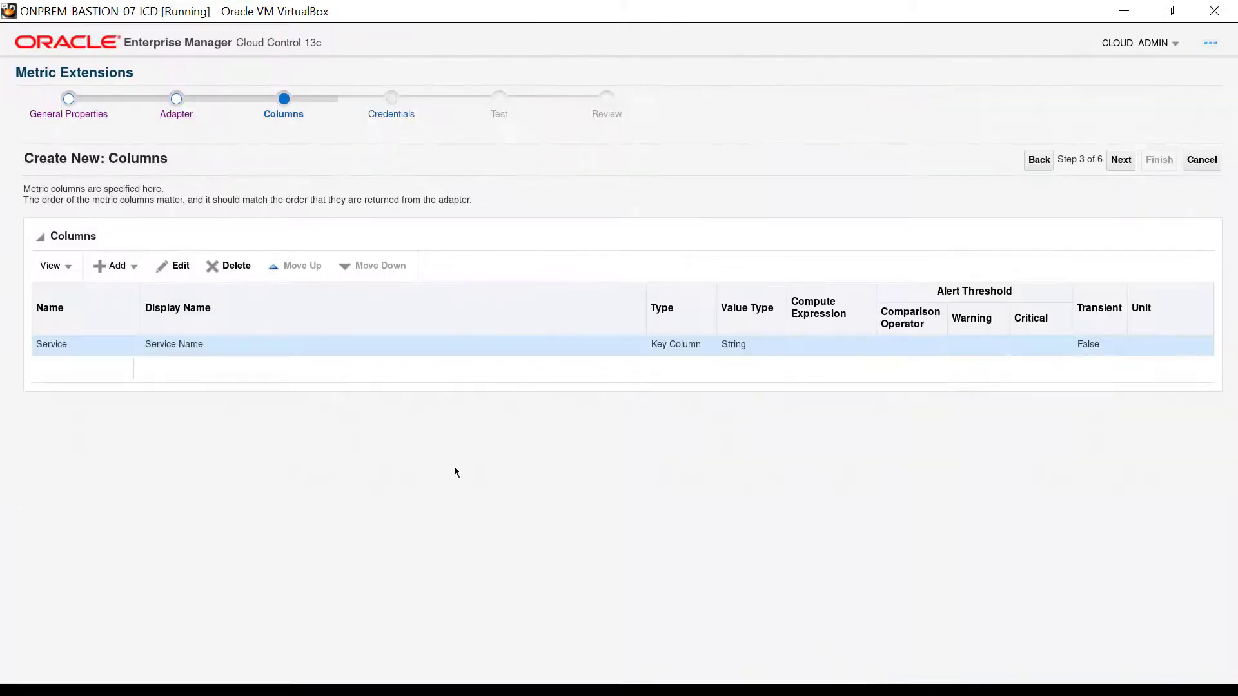
Add a new metric data column named Status with display name Service Status and value type String
left_click(117, 266)
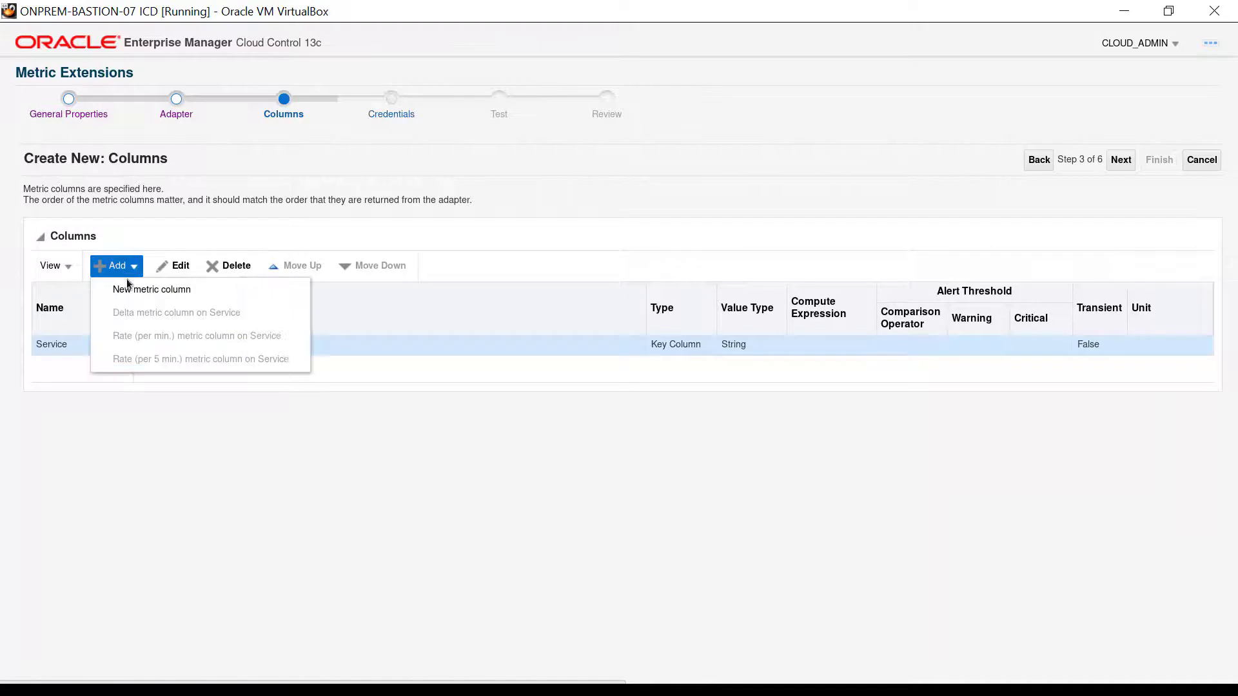
left_click(128, 291)
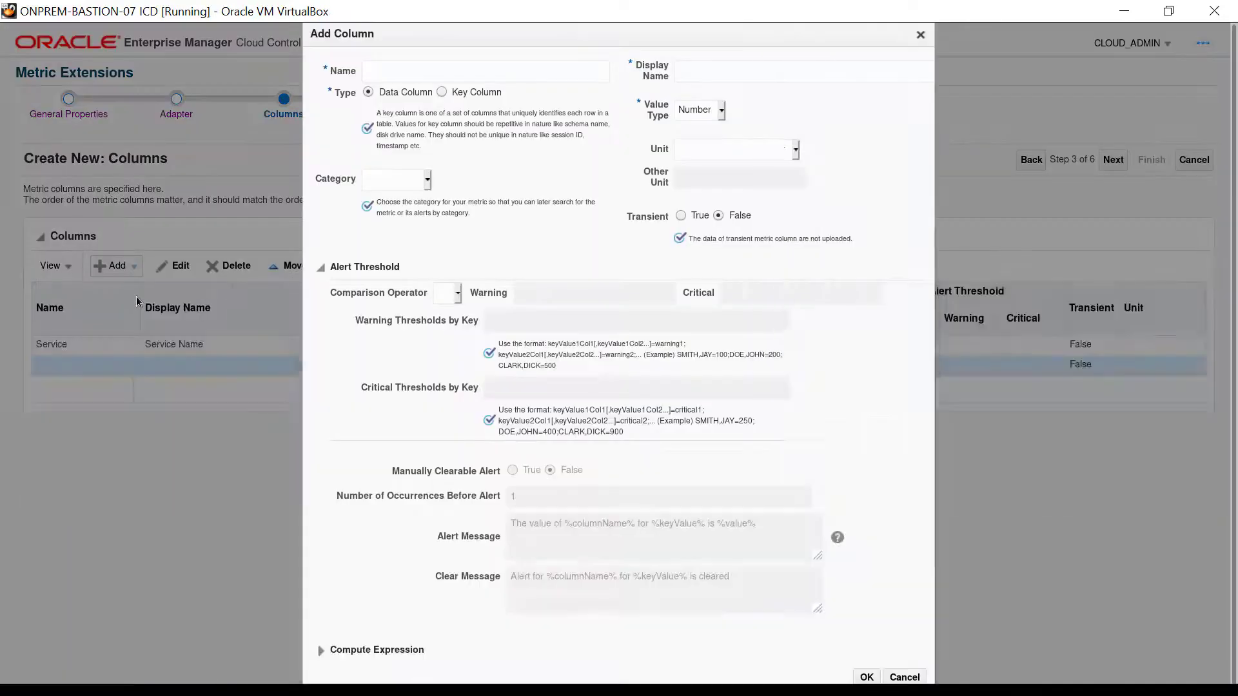
left_click(594, 76)
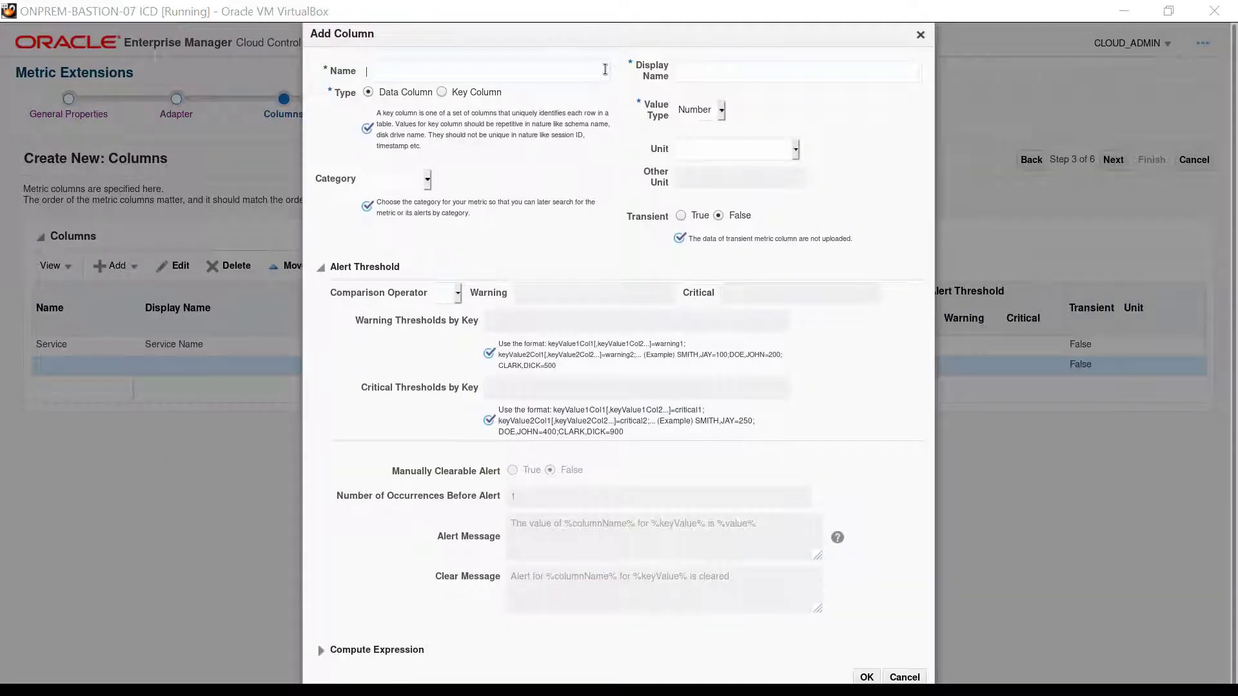
type("Status")
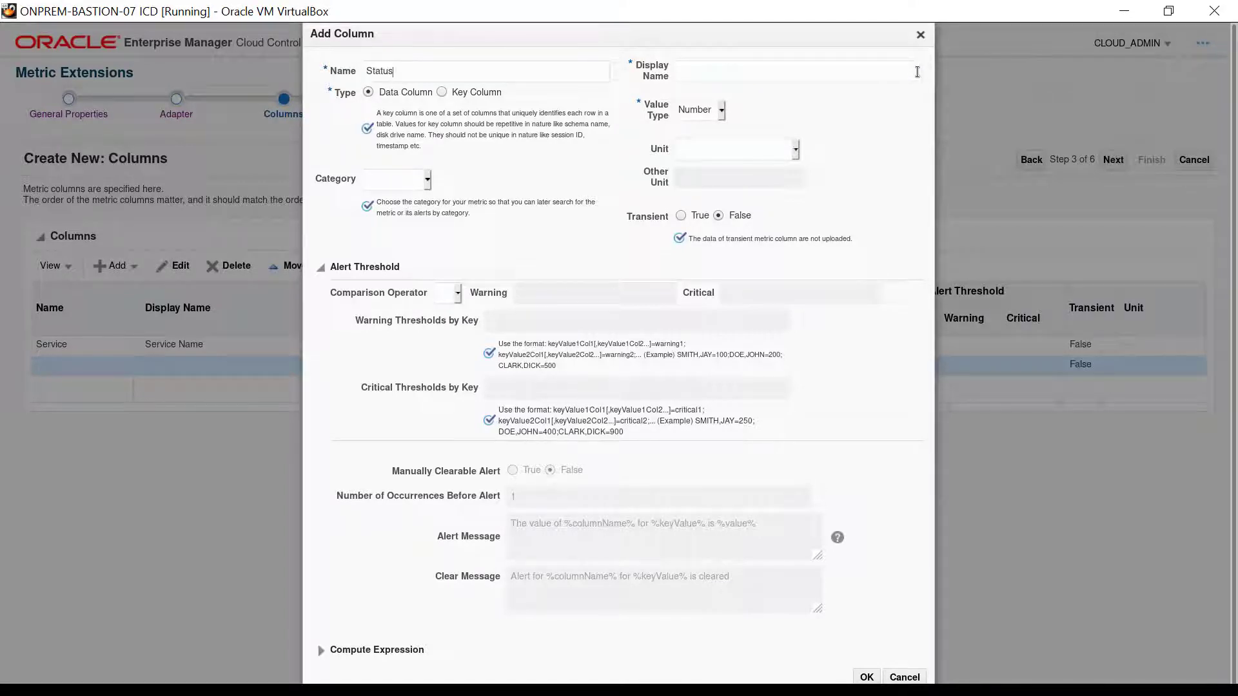
type("Service Status")
left_click(722, 110)
left_click(720, 150)
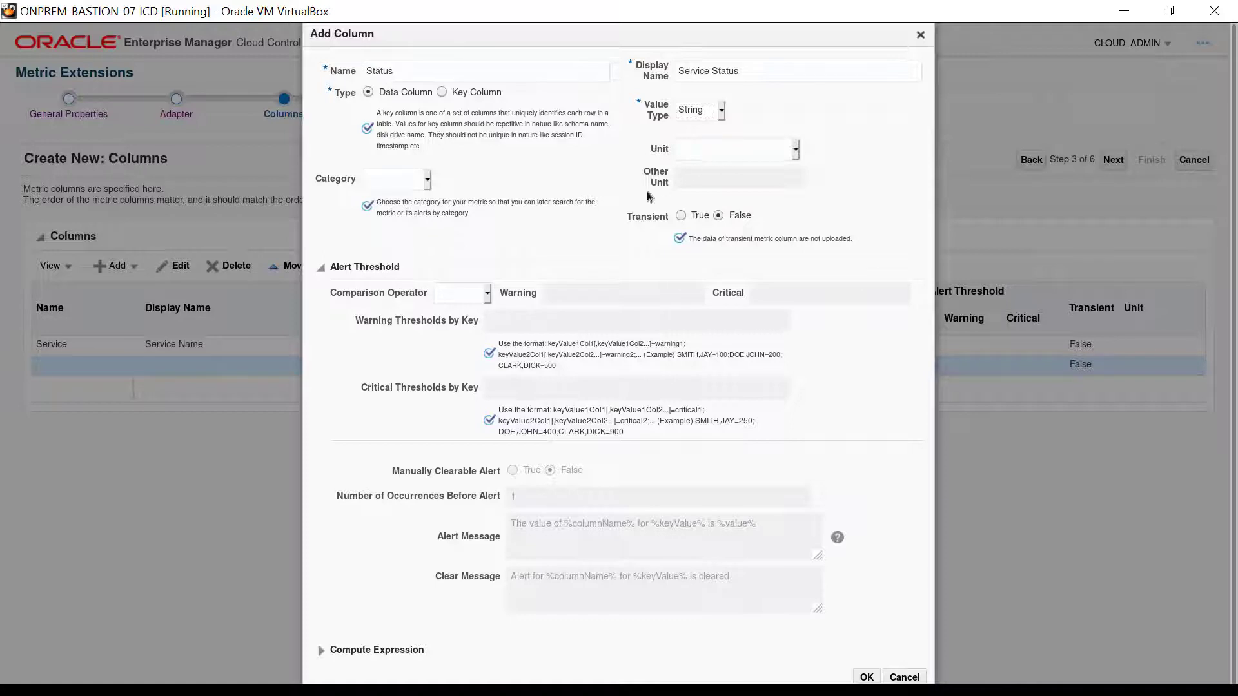
Set the Status column's alert threshold to Not Equal with critical value OK, and save the column
left_click(487, 294)
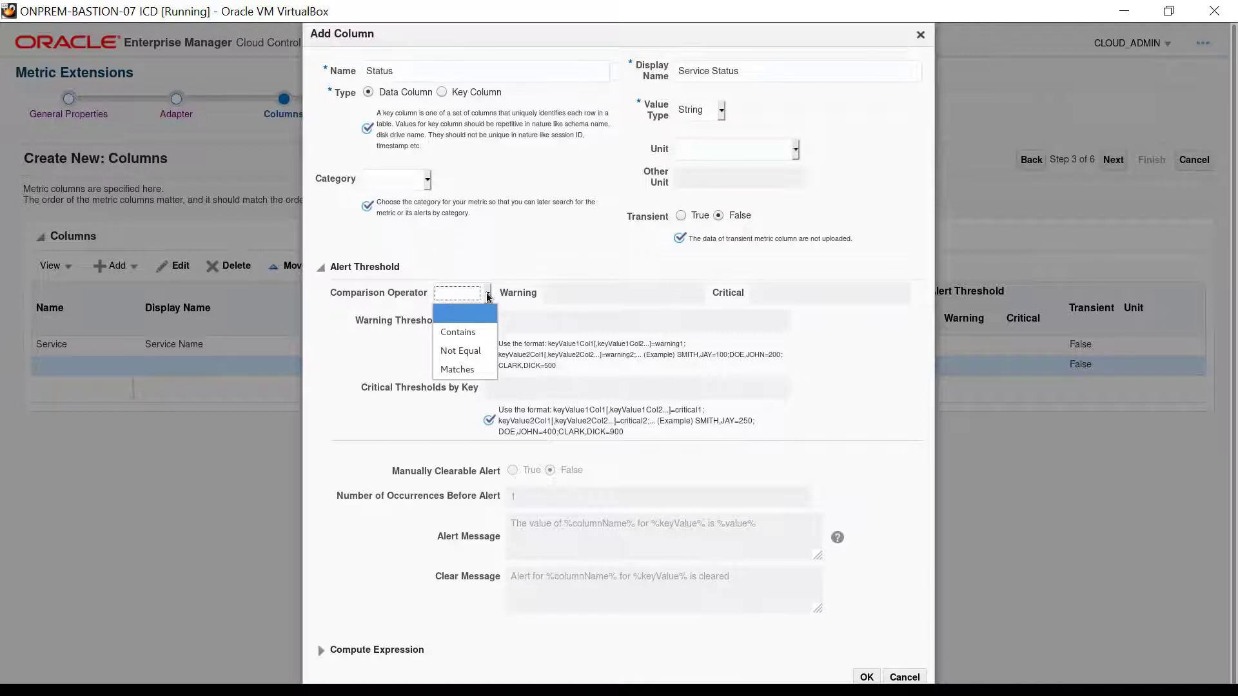
left_click(485, 348)
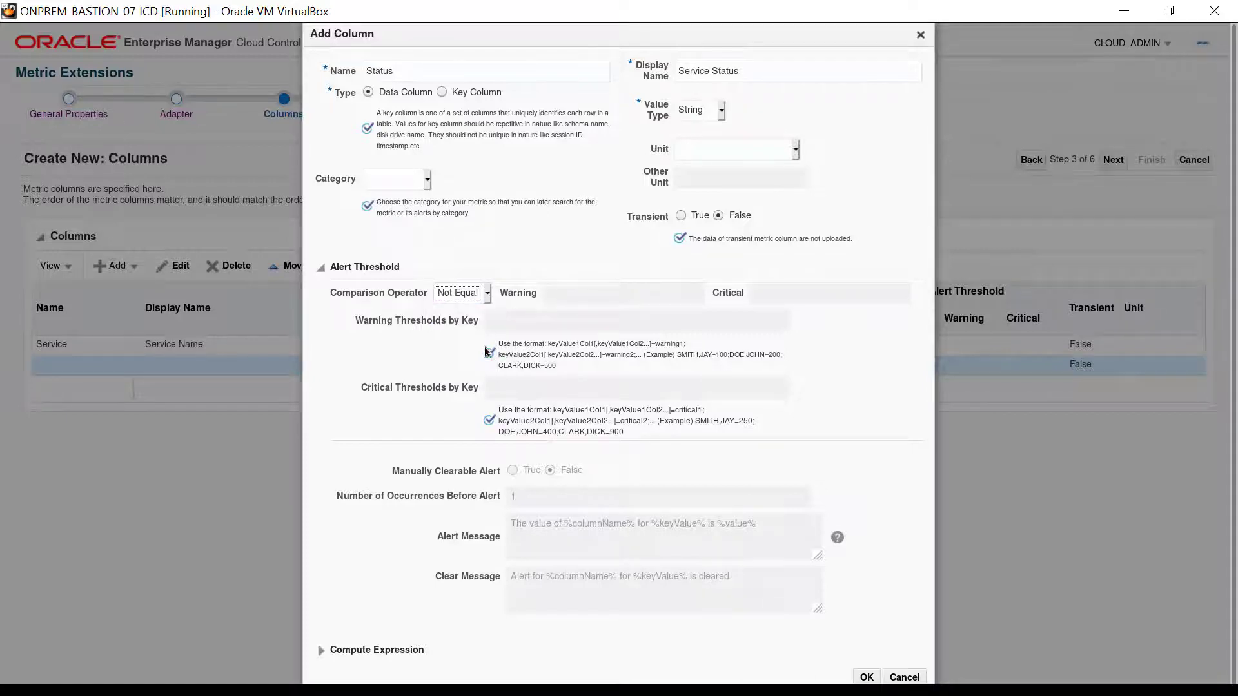
left_click(908, 294)
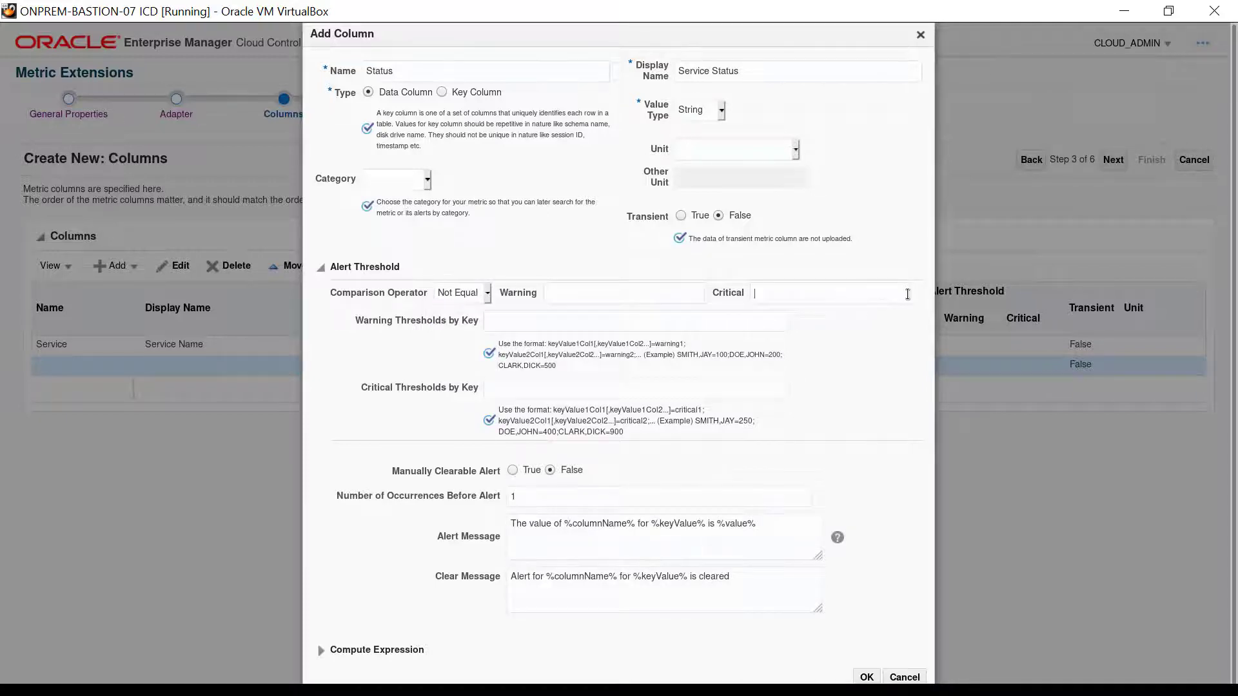
type("OK")
left_click(866, 677)
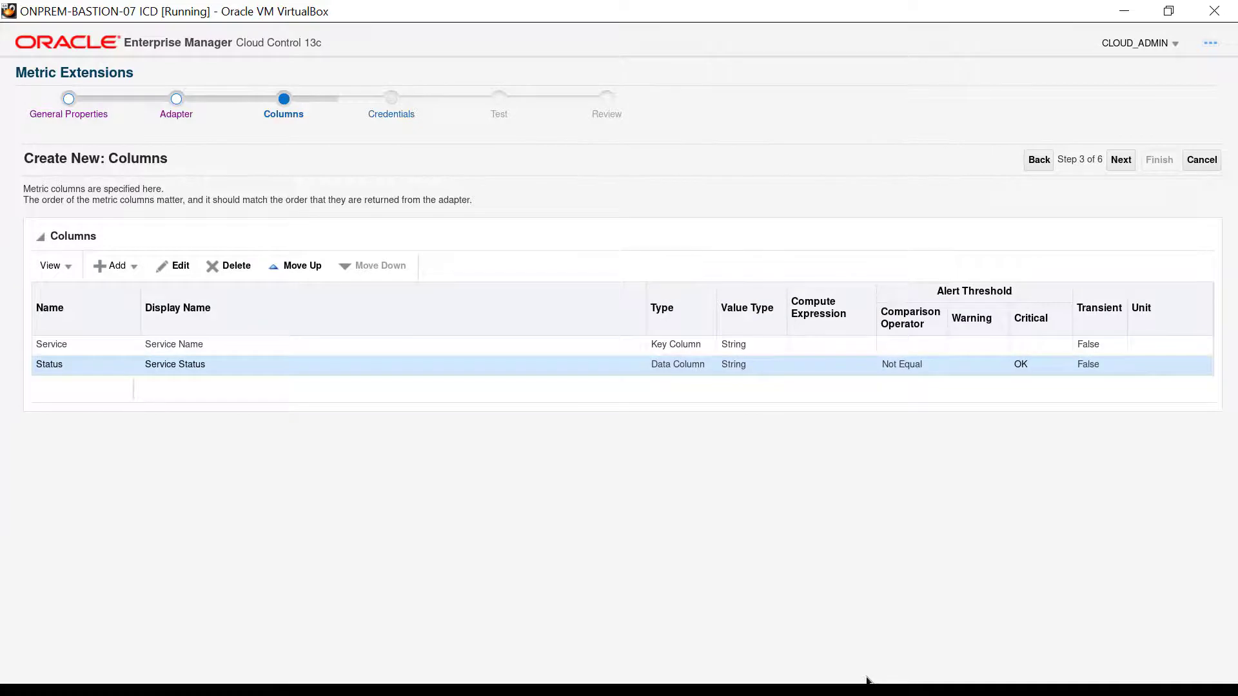
Keep the default monitoring credentials, add the fourth listed host as a test target, and run the metric extension test on it
left_click(1120, 160)
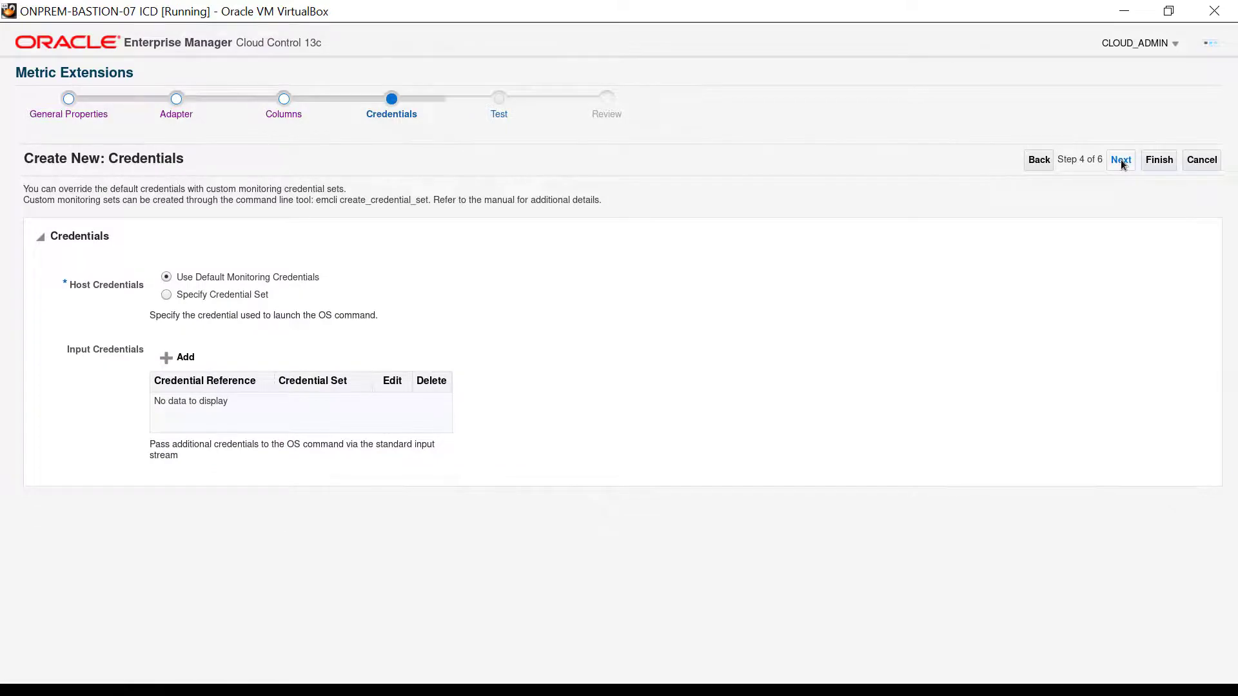
left_click(1120, 159)
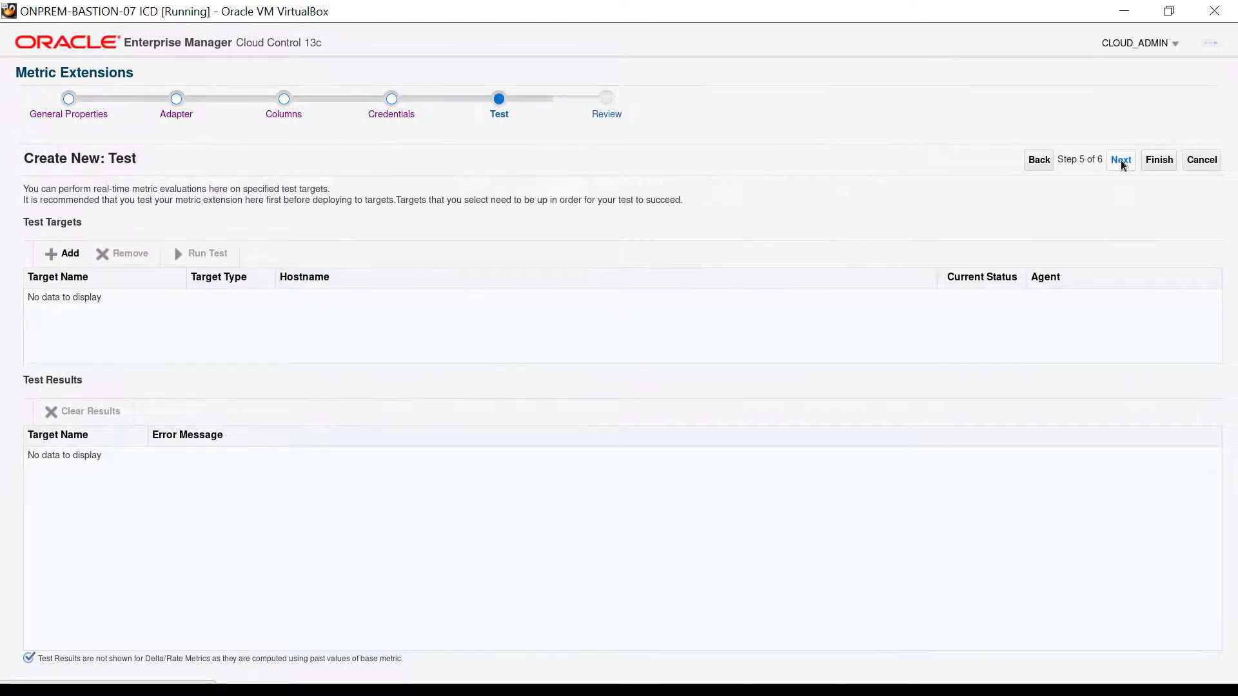
left_click(65, 256)
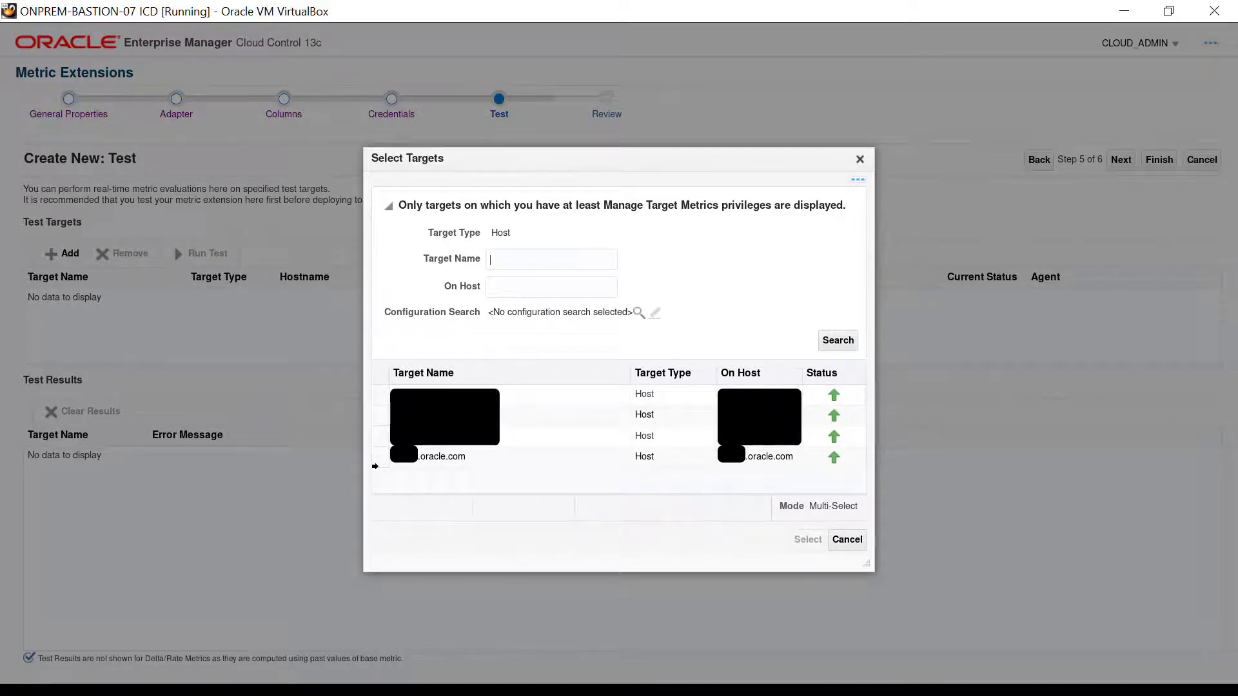
left_click(377, 460)
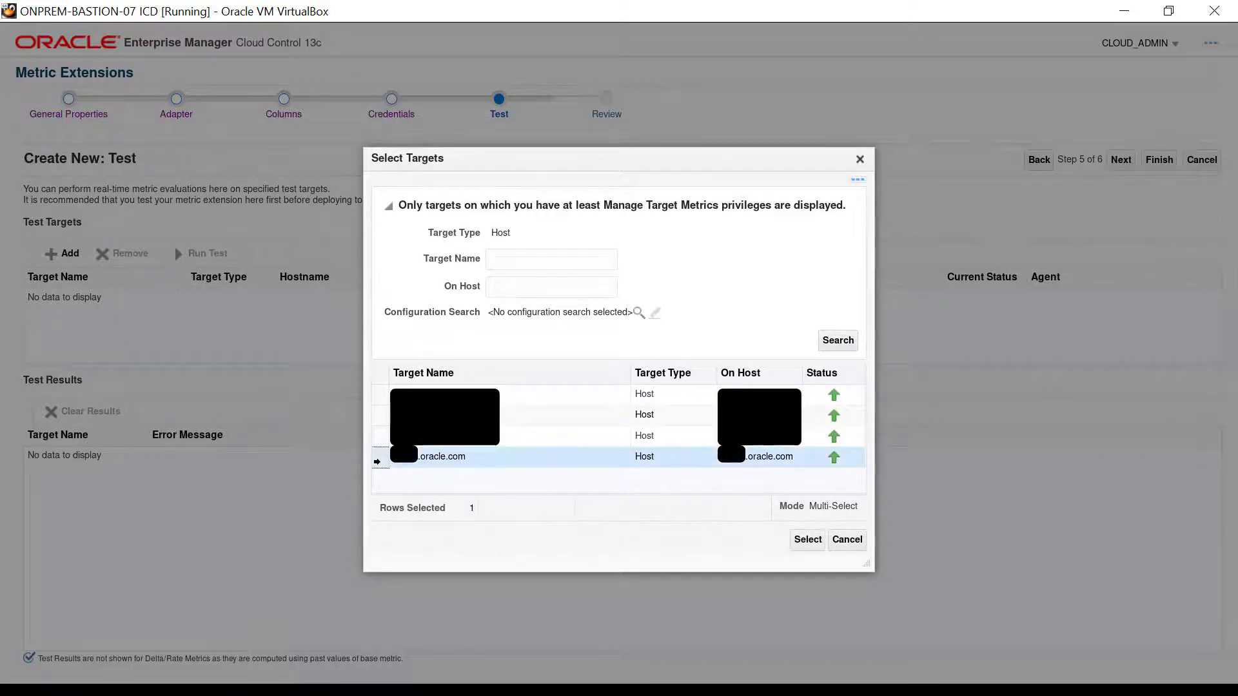
left_click(806, 540)
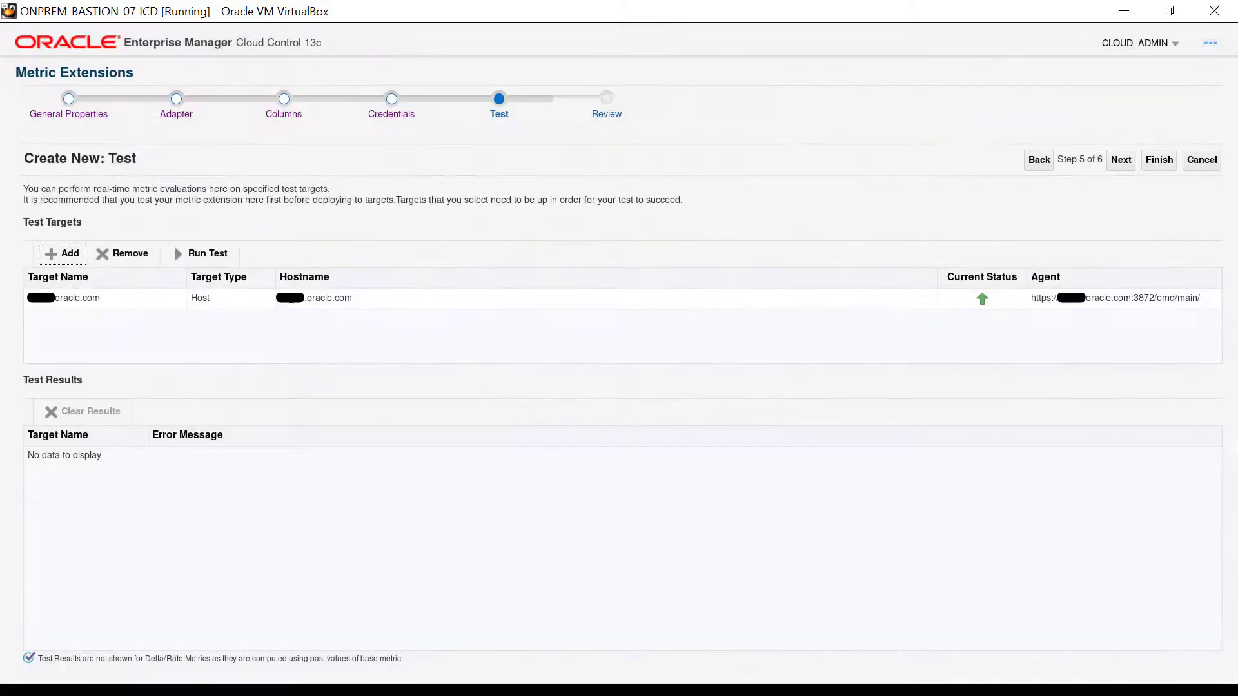
left_click(198, 258)
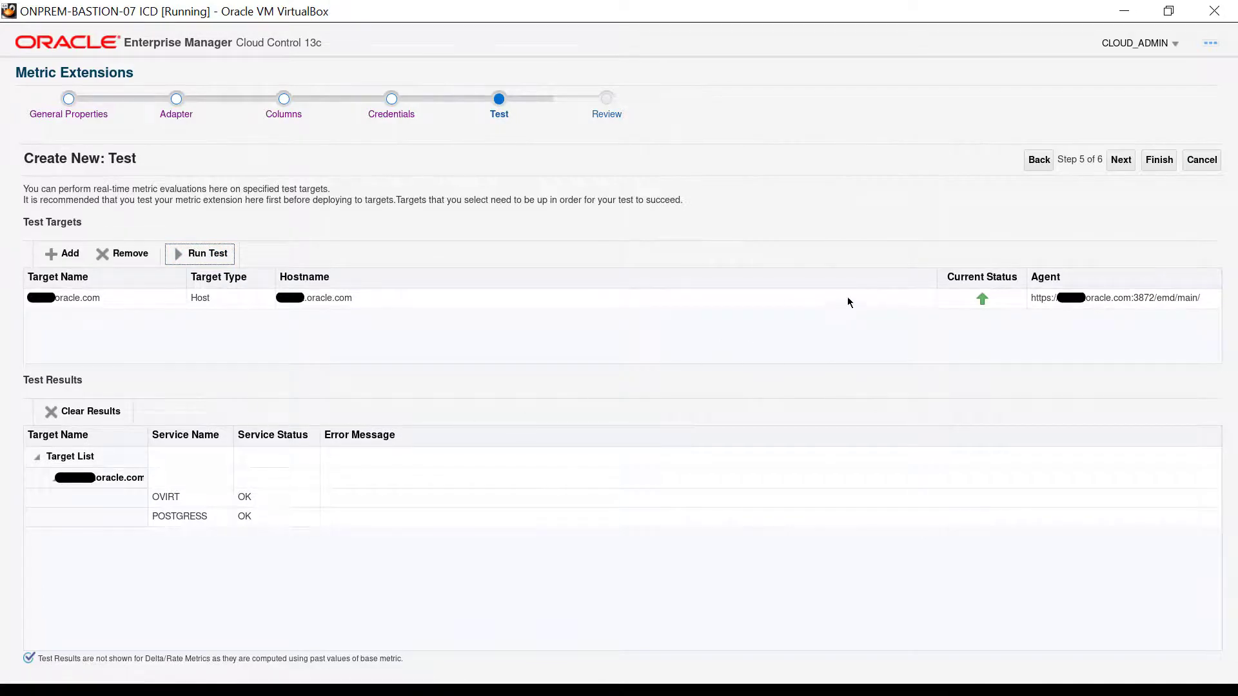
Review the general, adapter and column settings of the metric extension, finish creating it, and dismiss the confirmation
left_click(1122, 163)
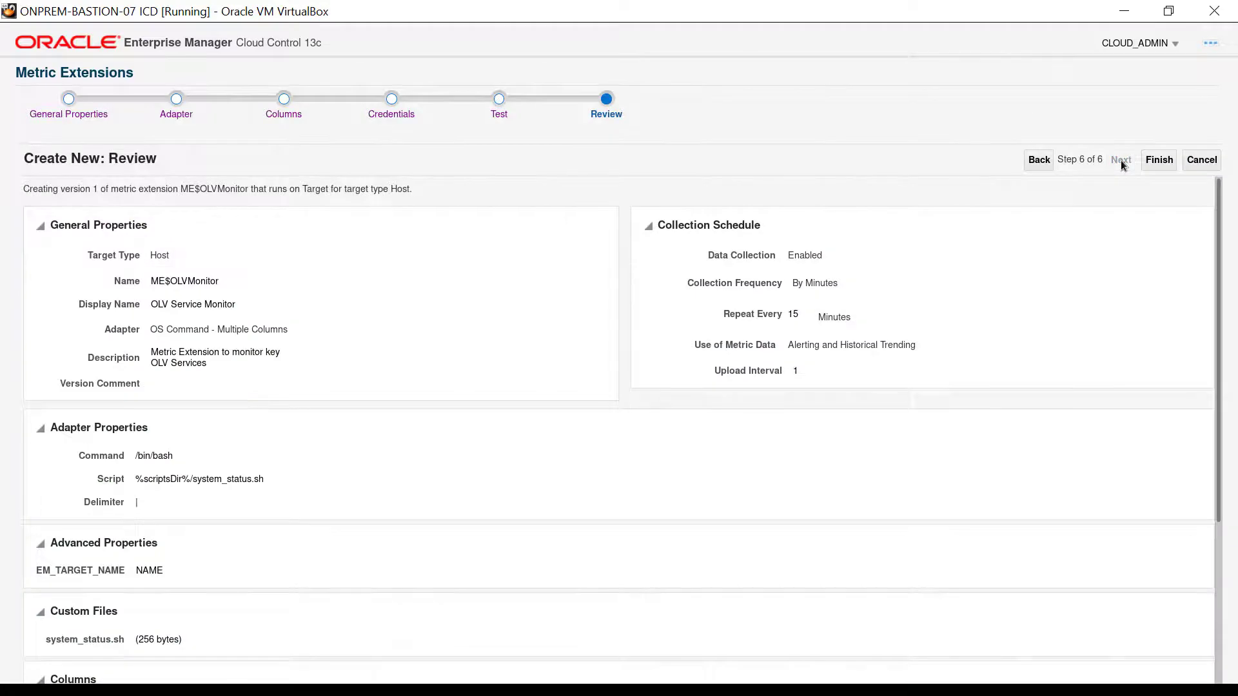
scroll(1182, 197, "down", 2)
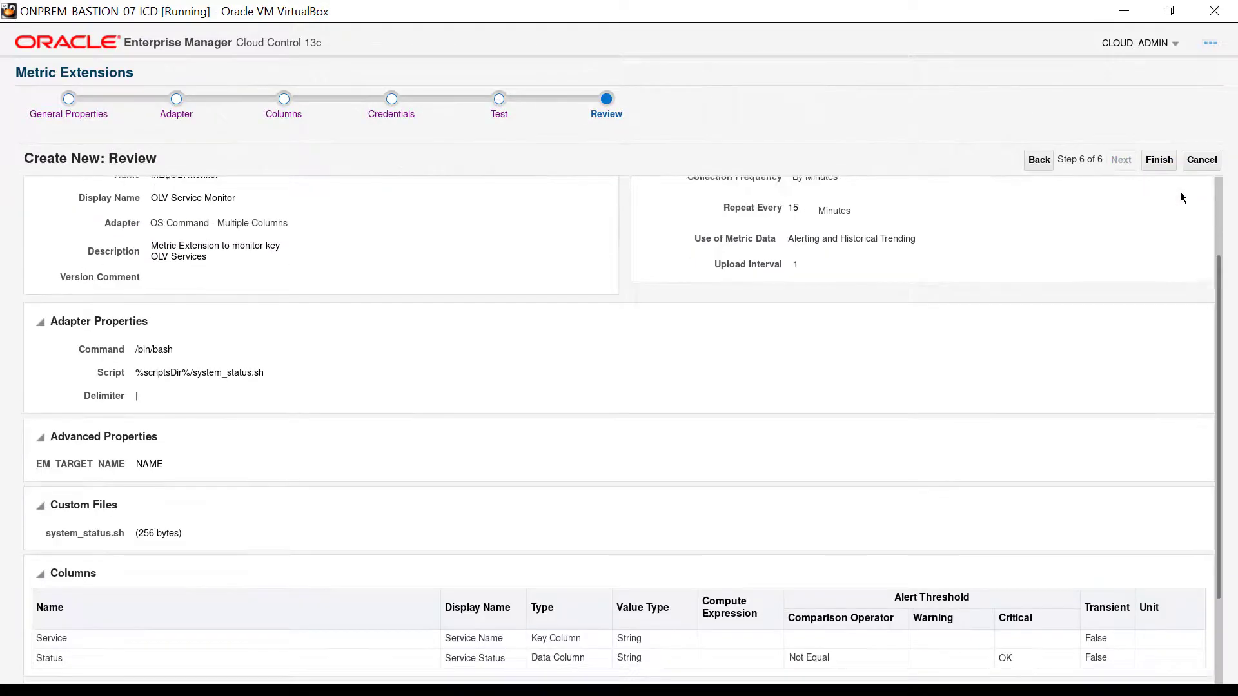
scroll(1181, 192, "down", 2)
scroll(1181, 192, "up", 4)
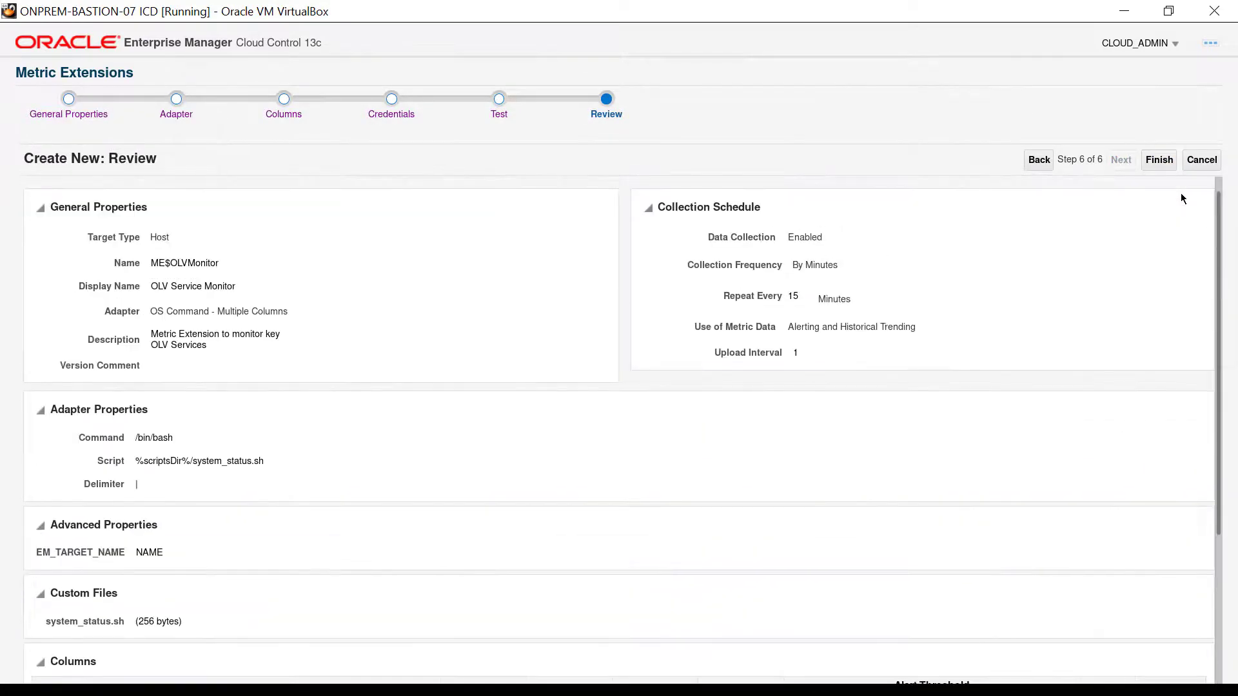
left_click(1165, 166)
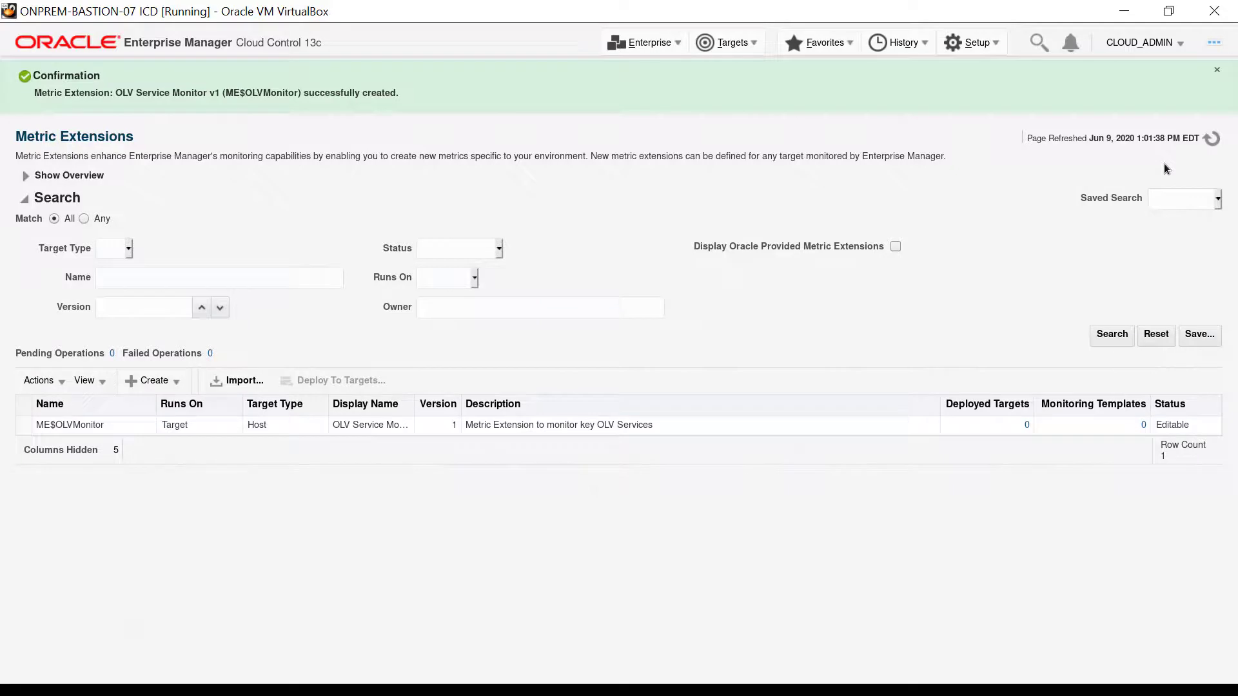
left_click(1217, 71)
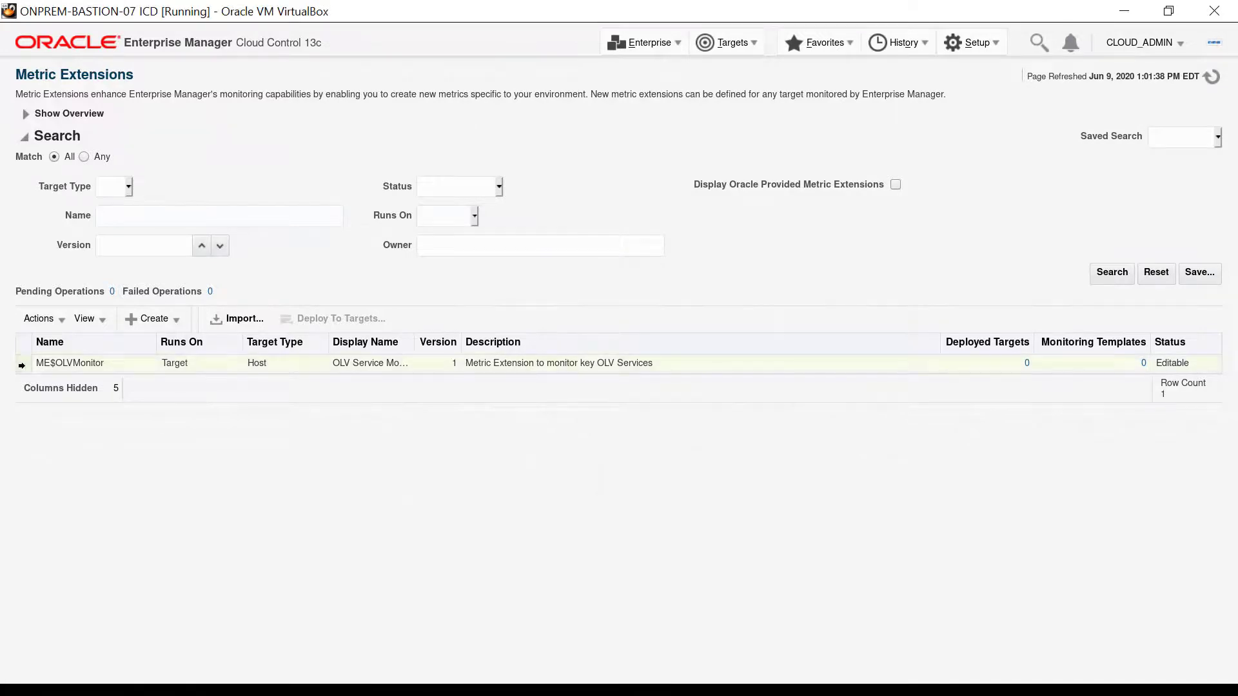
Save the ME$OLVMonitor metric extension as a deployable draft and dismiss the confirmation
left_click(21, 365)
left_click(40, 319)
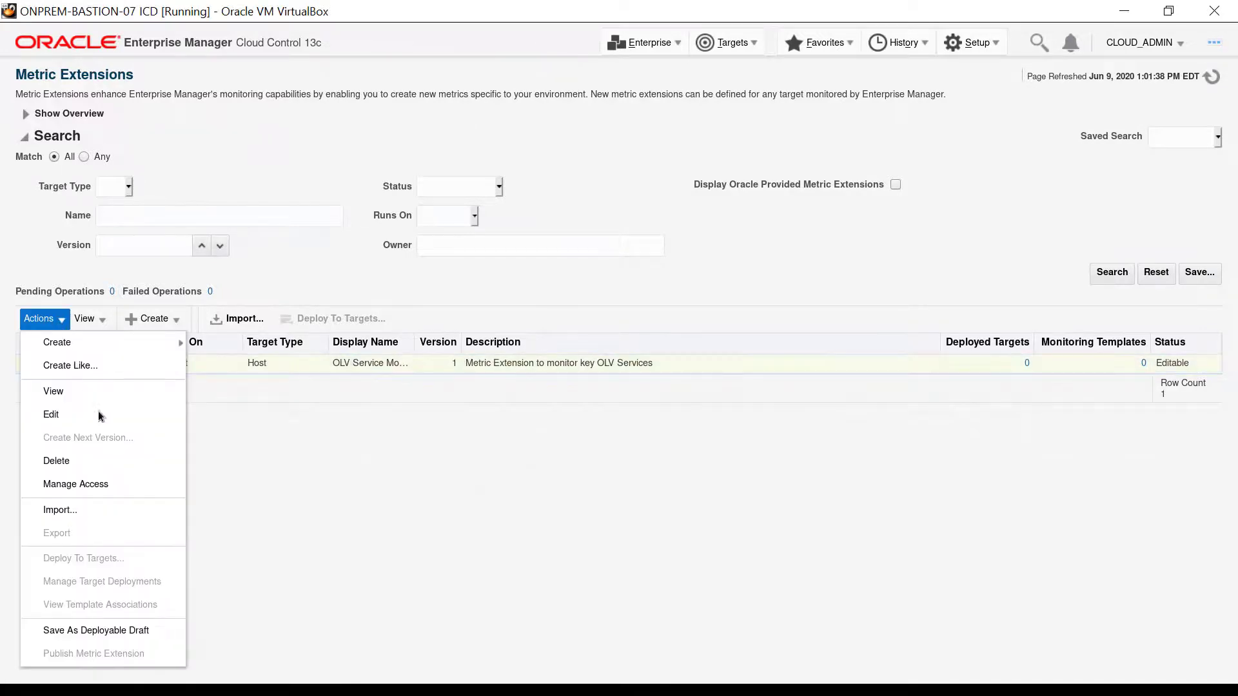
left_click(145, 630)
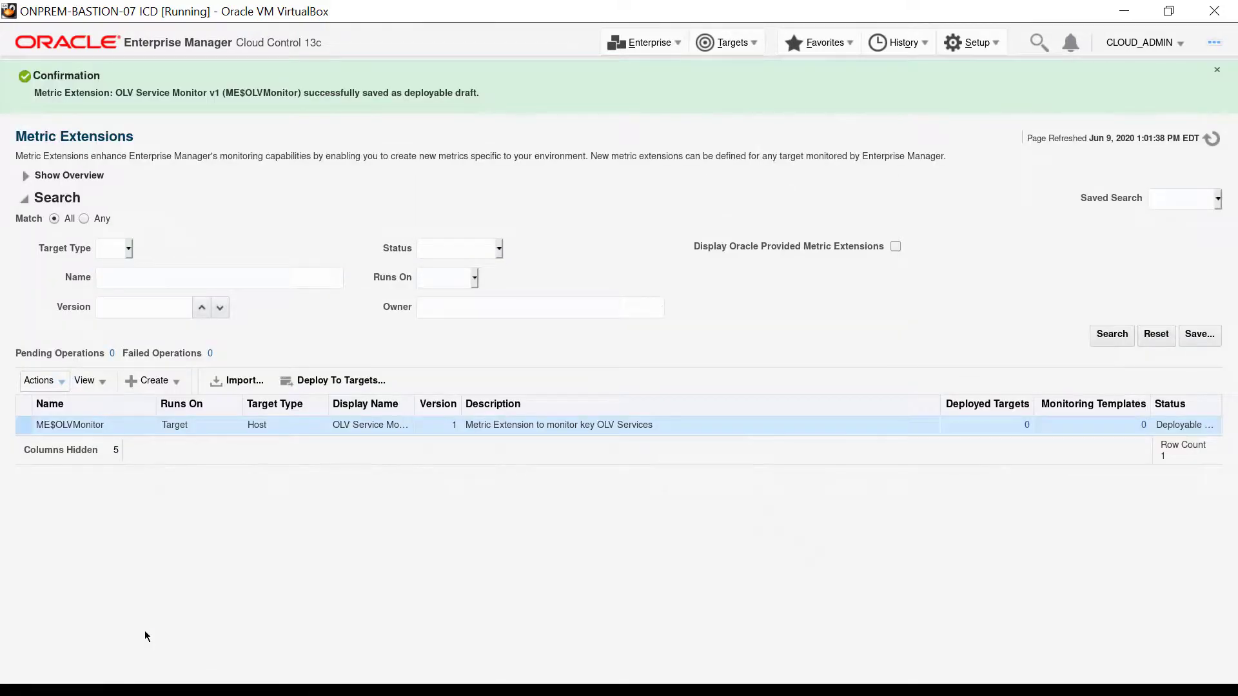
left_click(1217, 70)
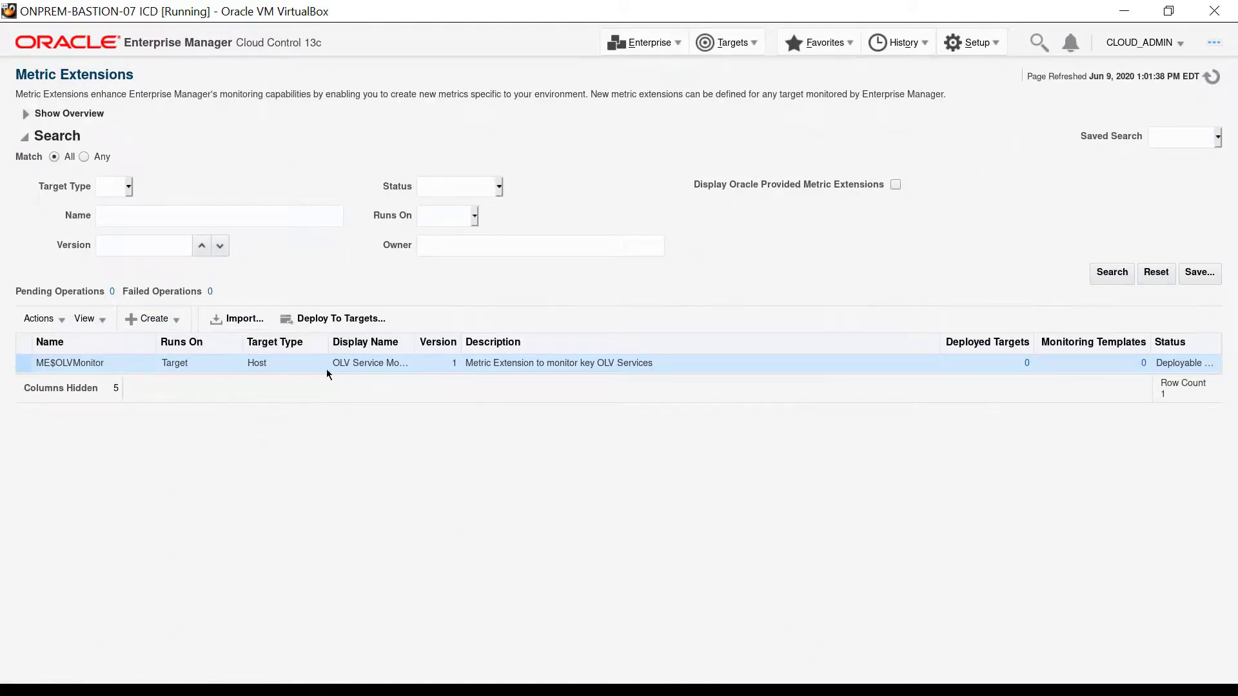
Deploy the ME$OLVMonitor metric extension to the fourth listed host and submit the deployment
left_click(369, 322)
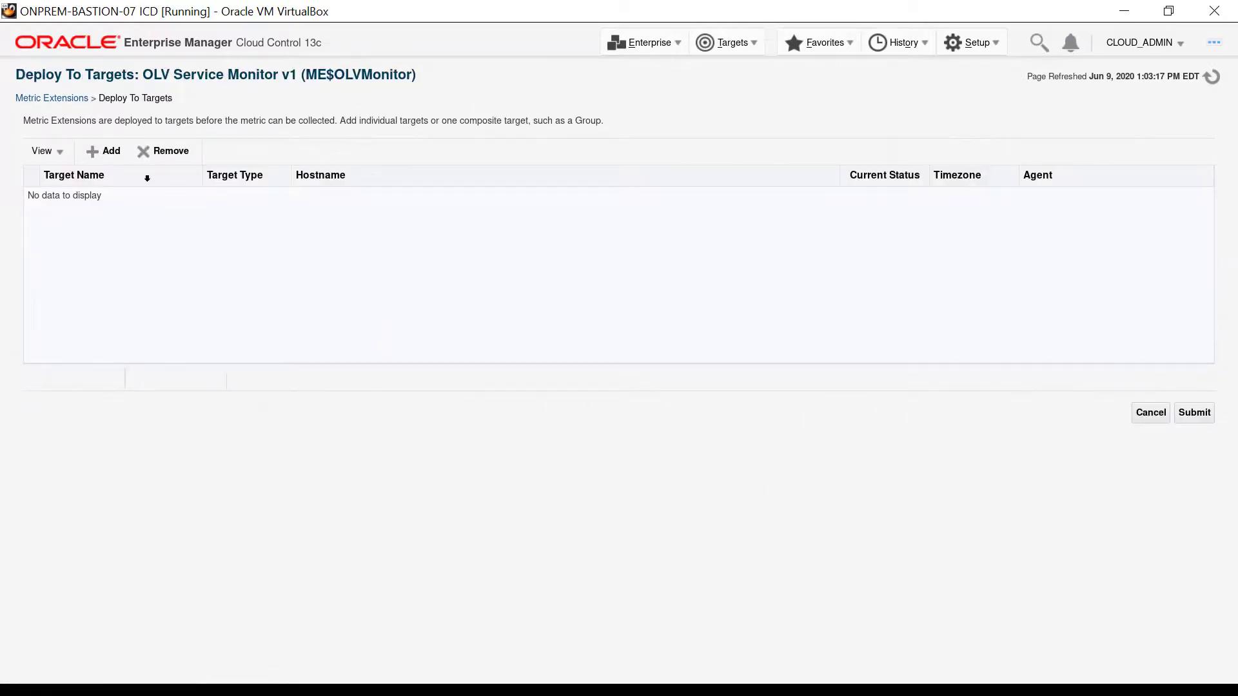
left_click(109, 156)
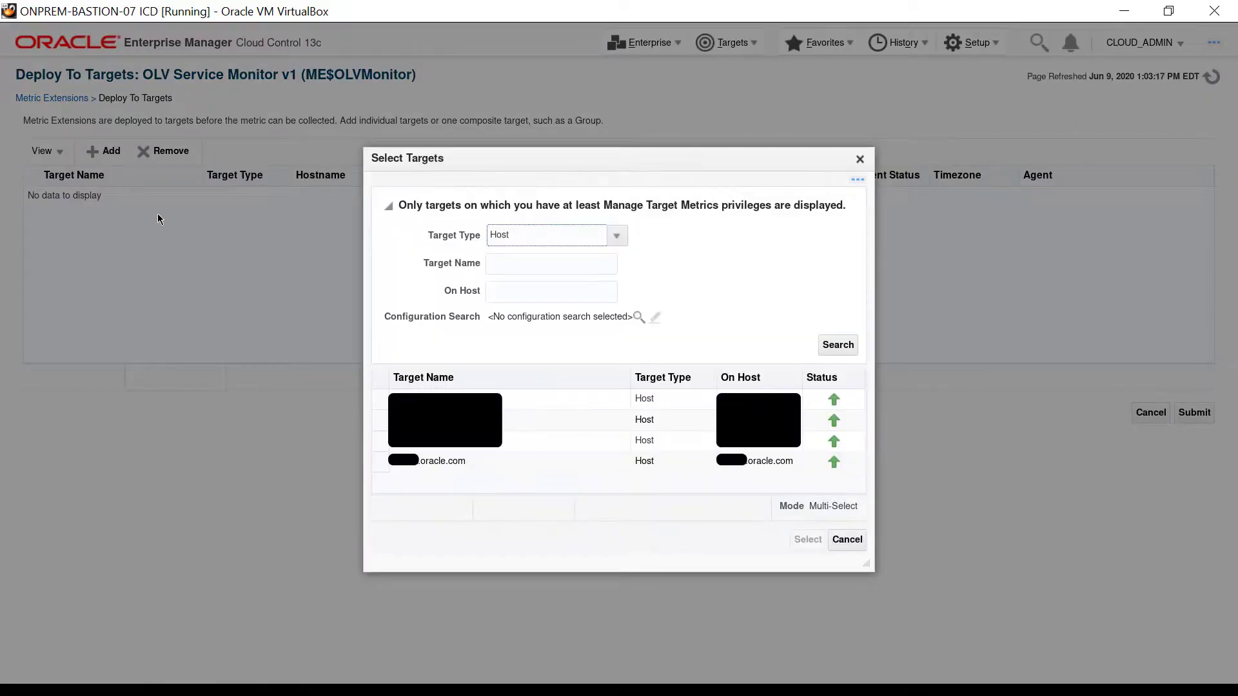
left_click(384, 464)
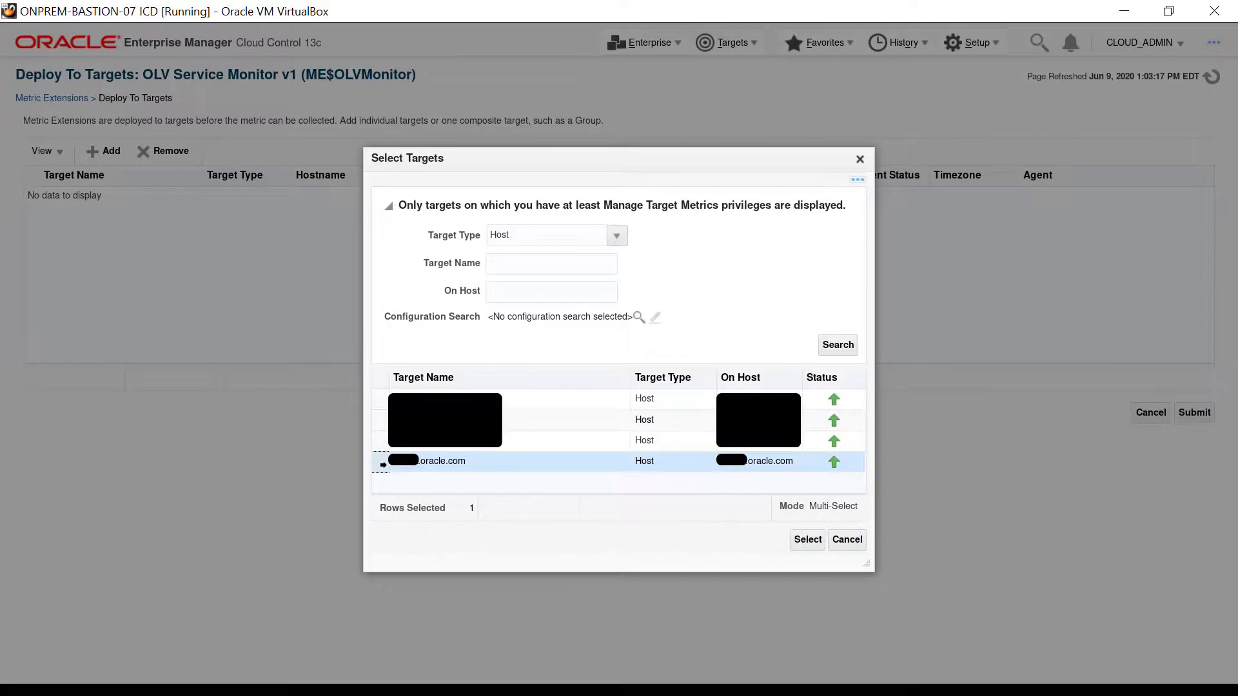
left_click(808, 542)
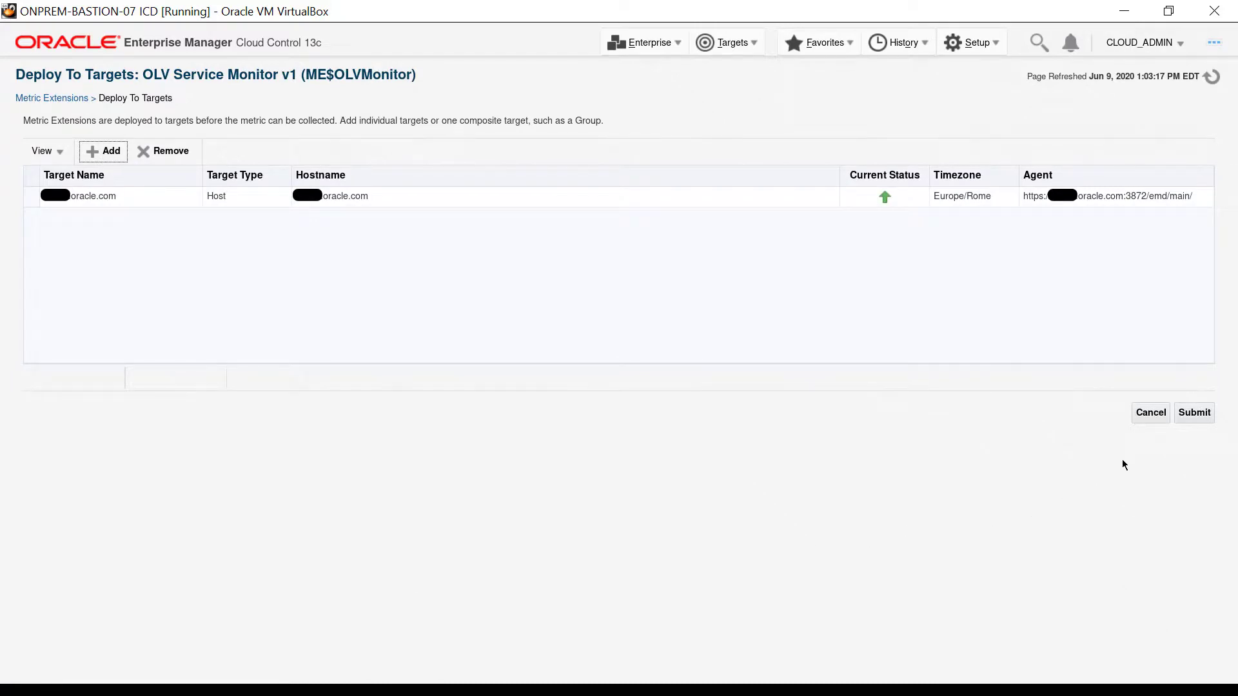
left_click(1196, 412)
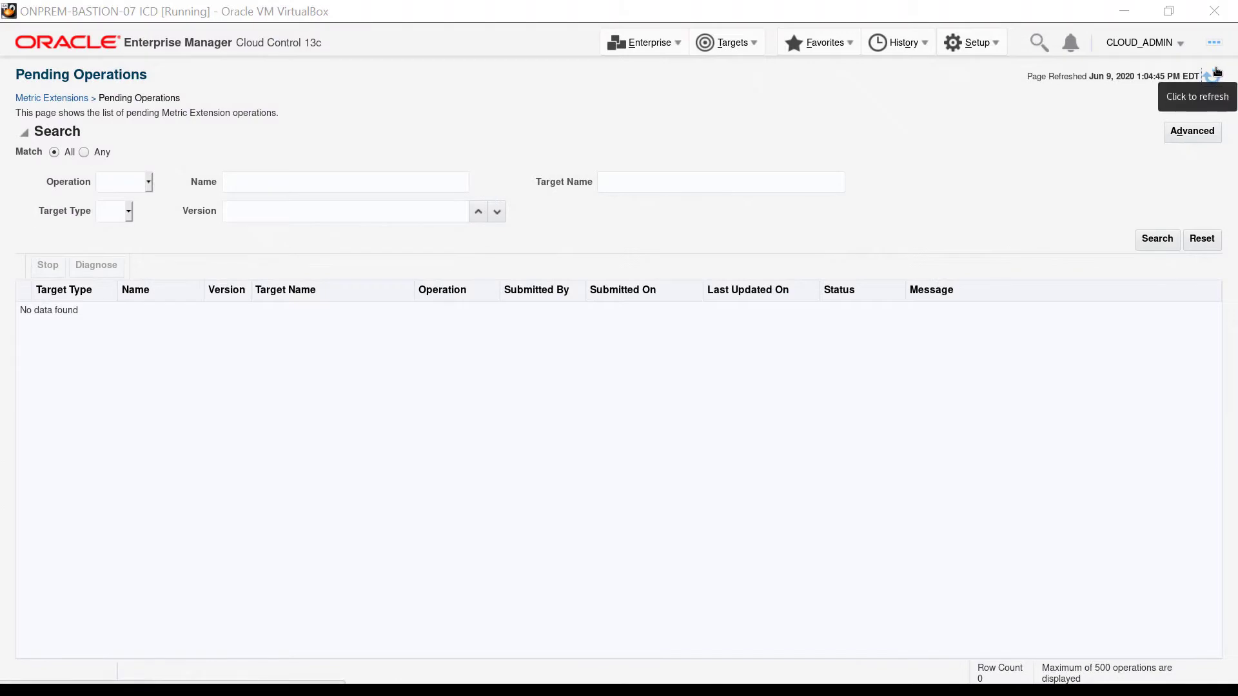
Refresh the pending metric extension operations and return to the Metric Extensions overview
left_click(1213, 77)
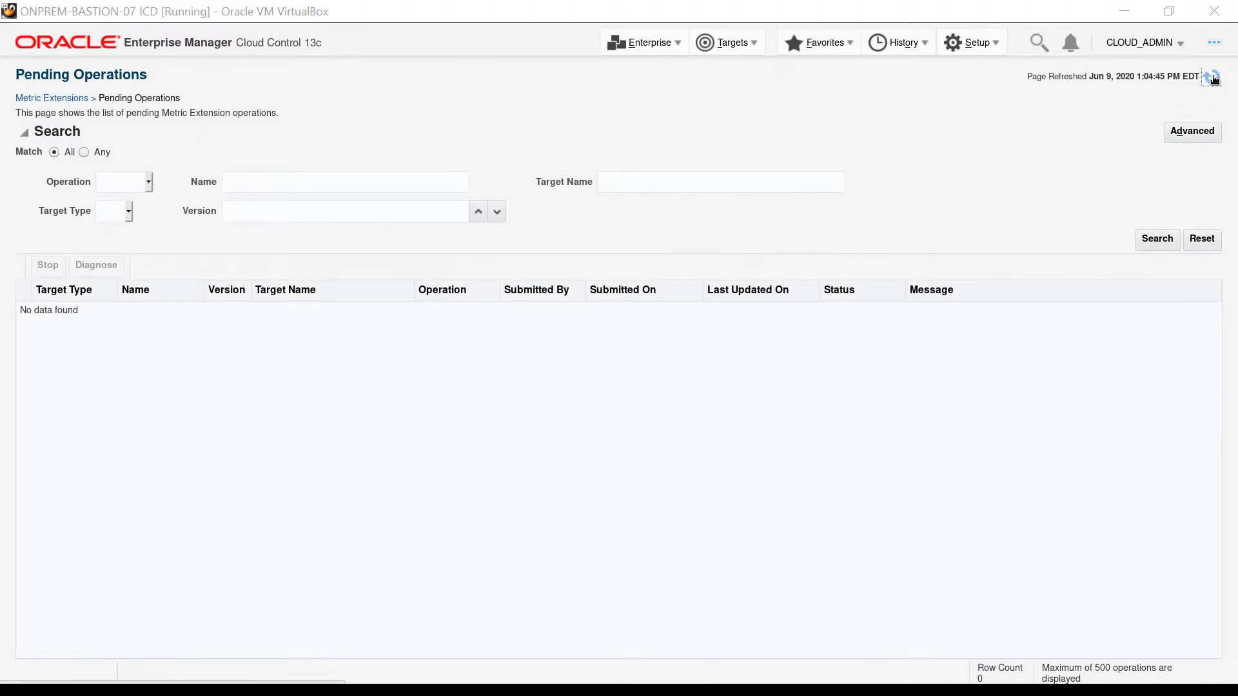
left_click(674, 43)
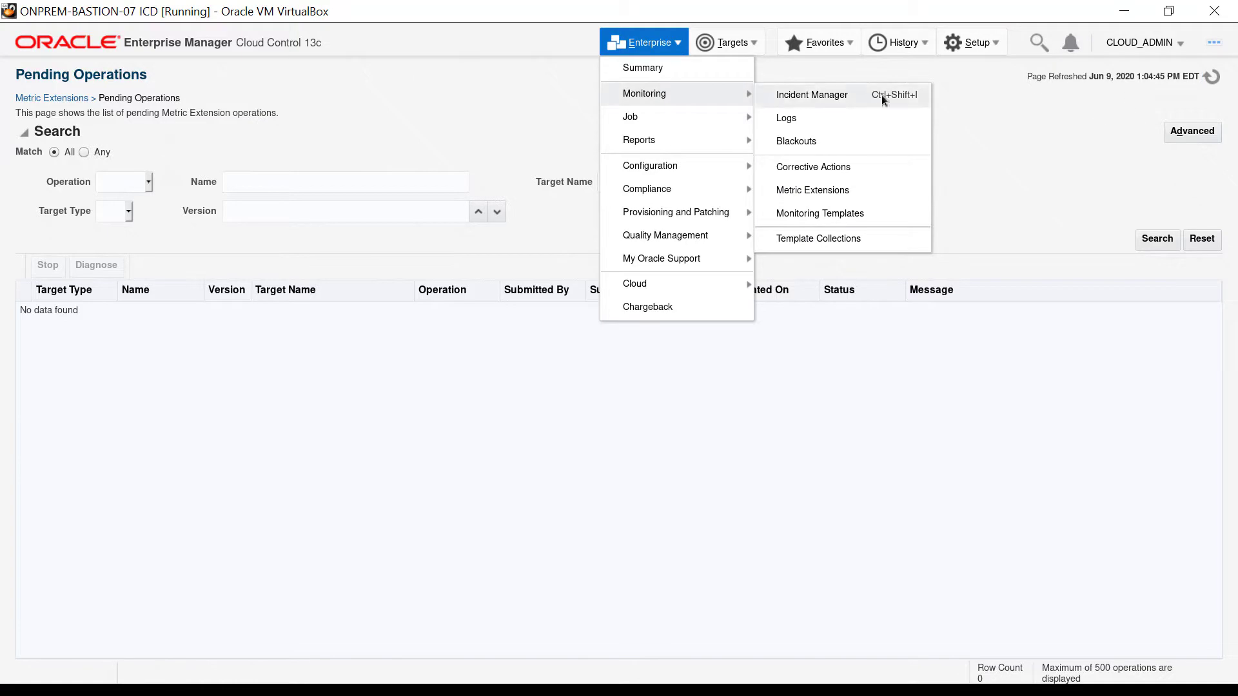
left_click(923, 190)
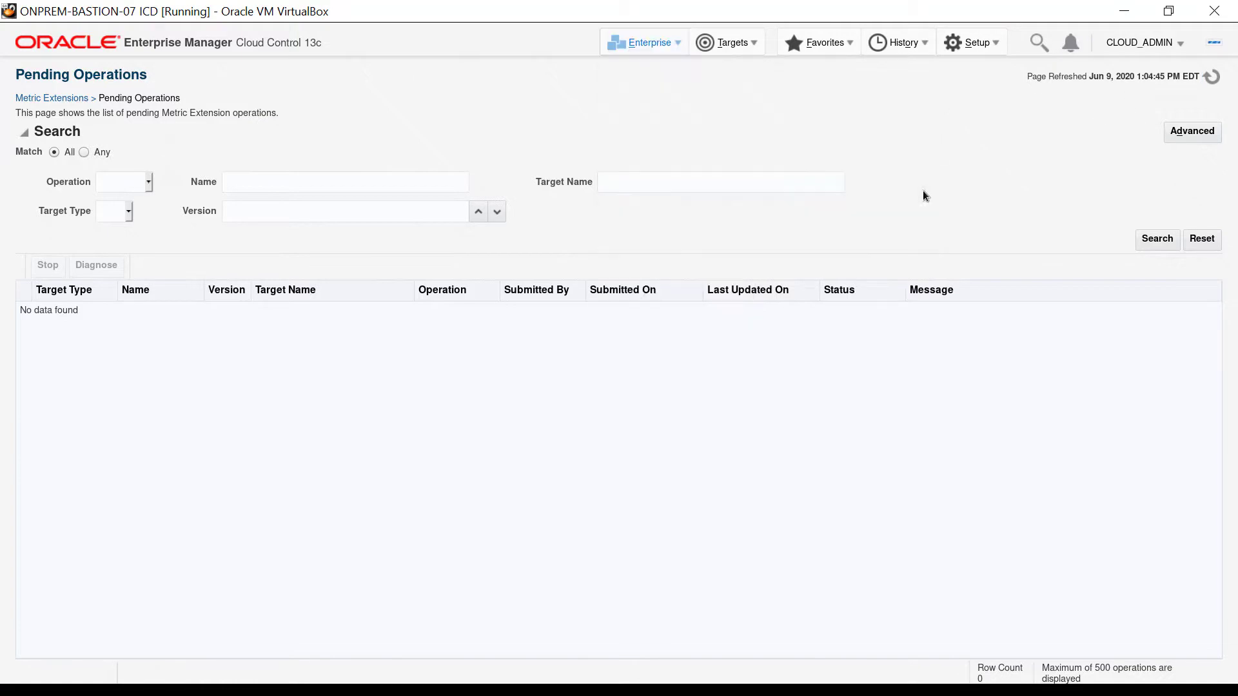